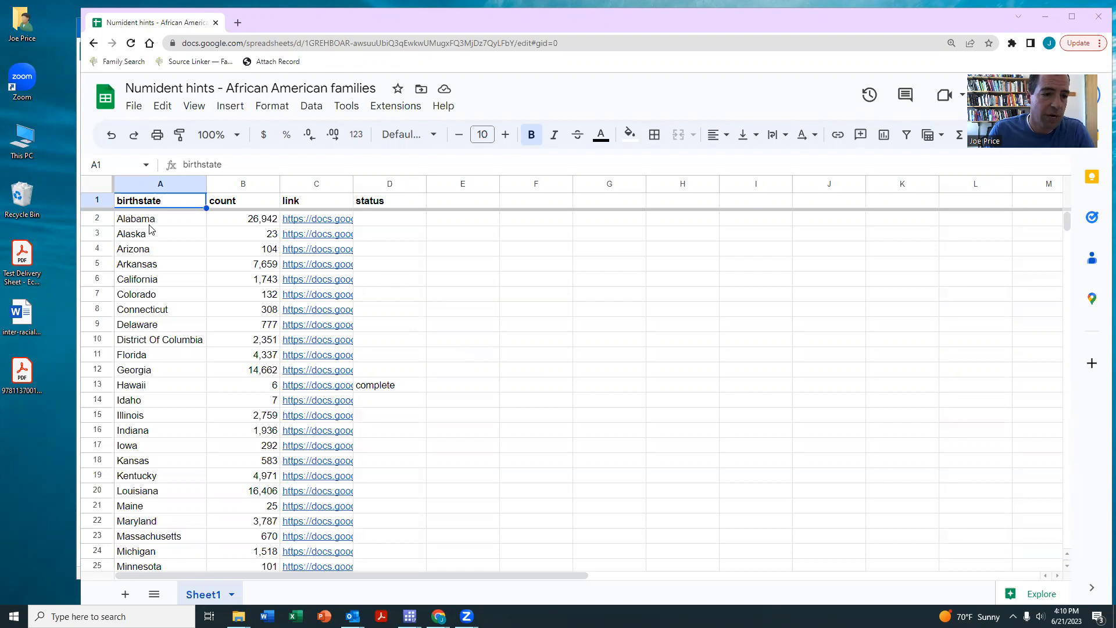
# - Open Alaska's linked hints sheet from the states list in a new tab
pyautogui.scroll(-10, 156, 229)
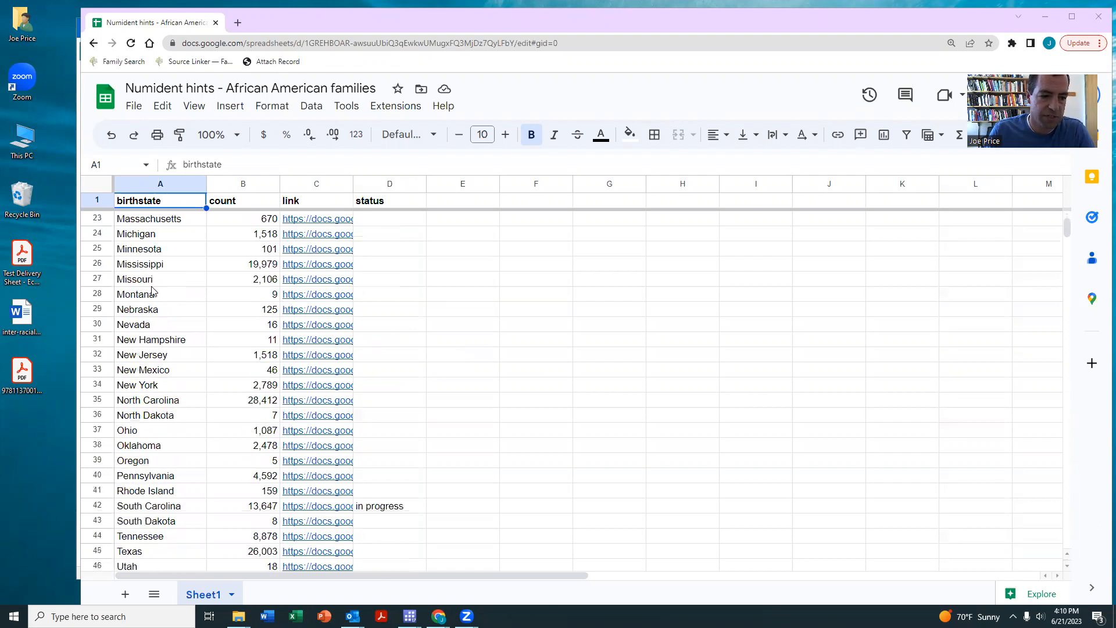
pyautogui.scroll(7, 265, 430)
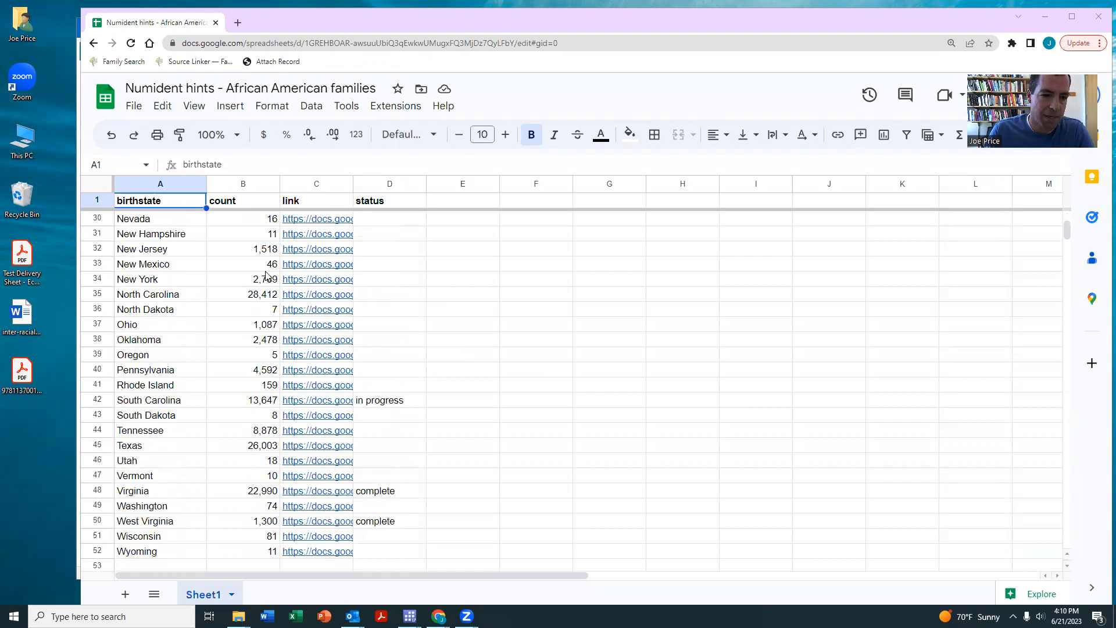
pyautogui.scroll(-10, 262, 407)
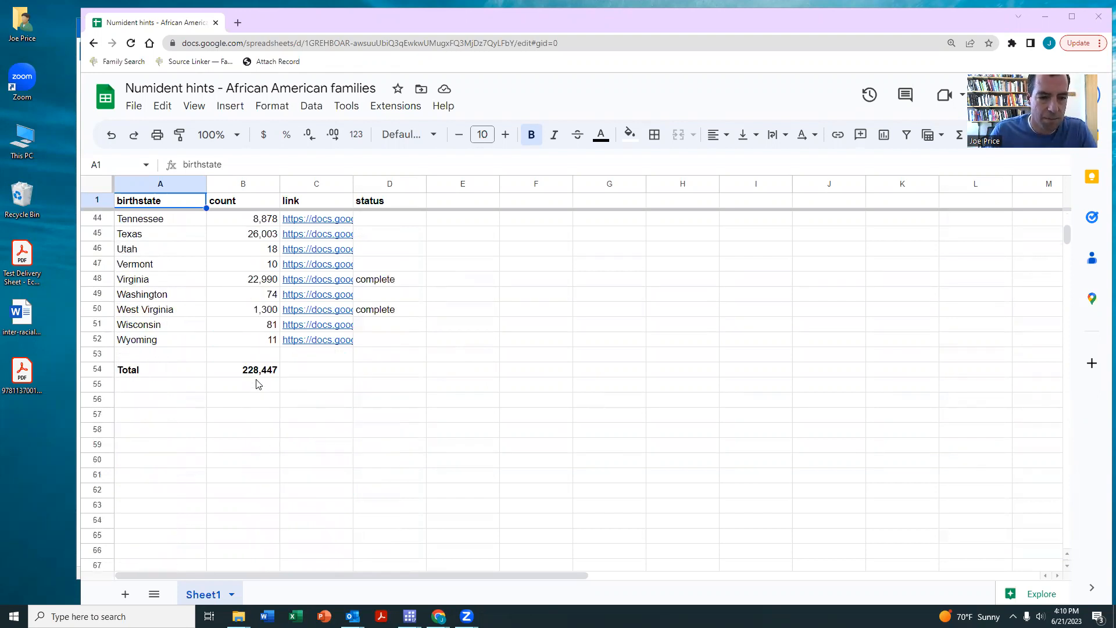
pyautogui.scroll(14, 257, 384)
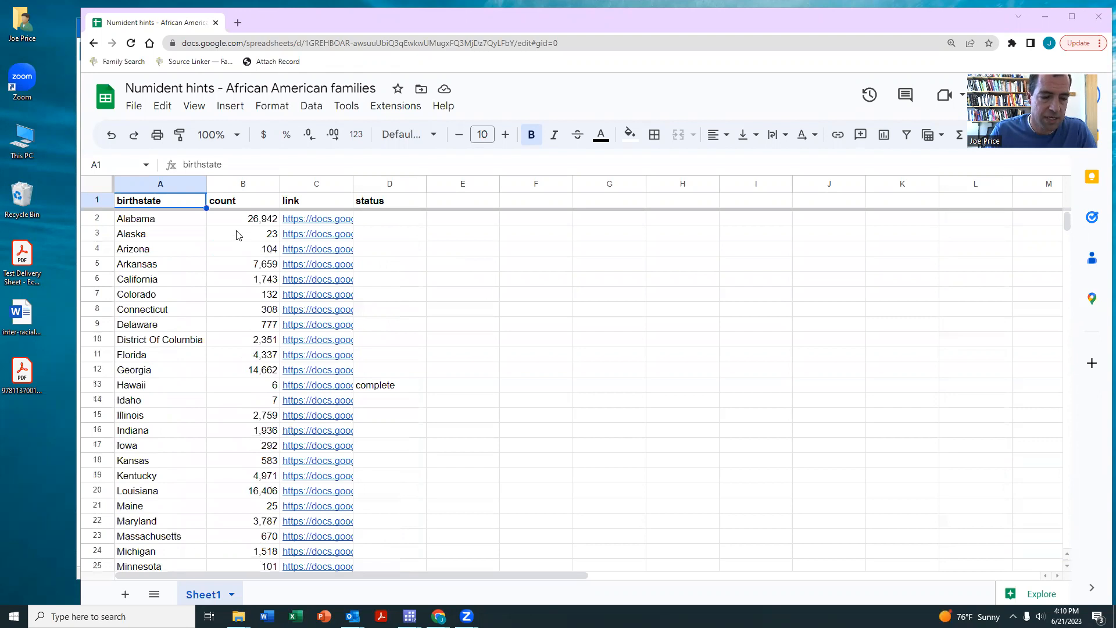
pyautogui.moveTo(319, 224)
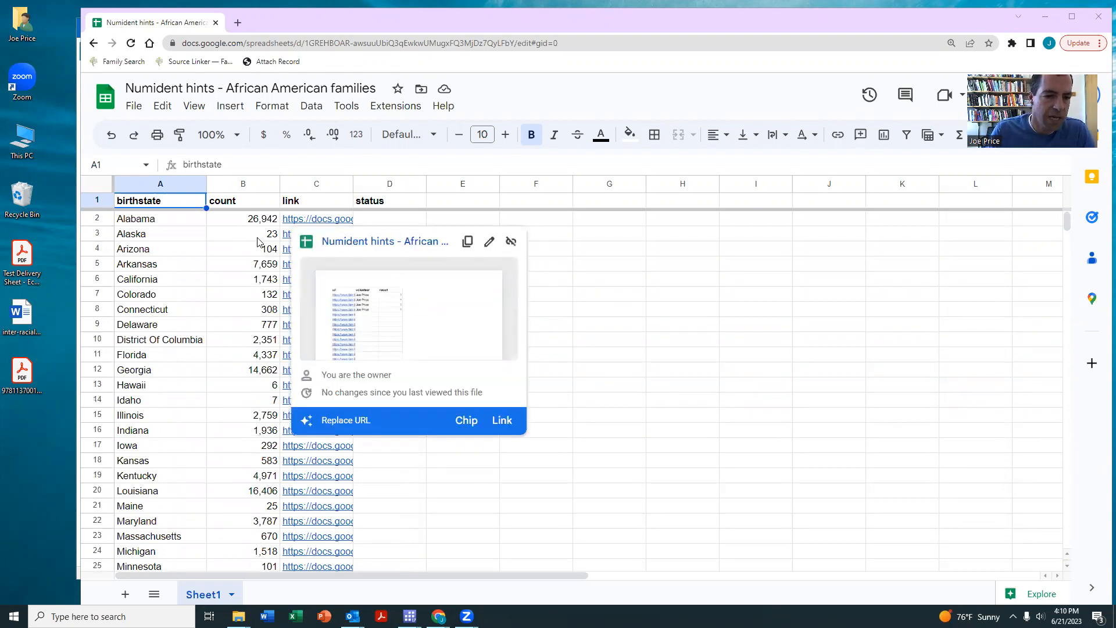
pyautogui.click(253, 239)
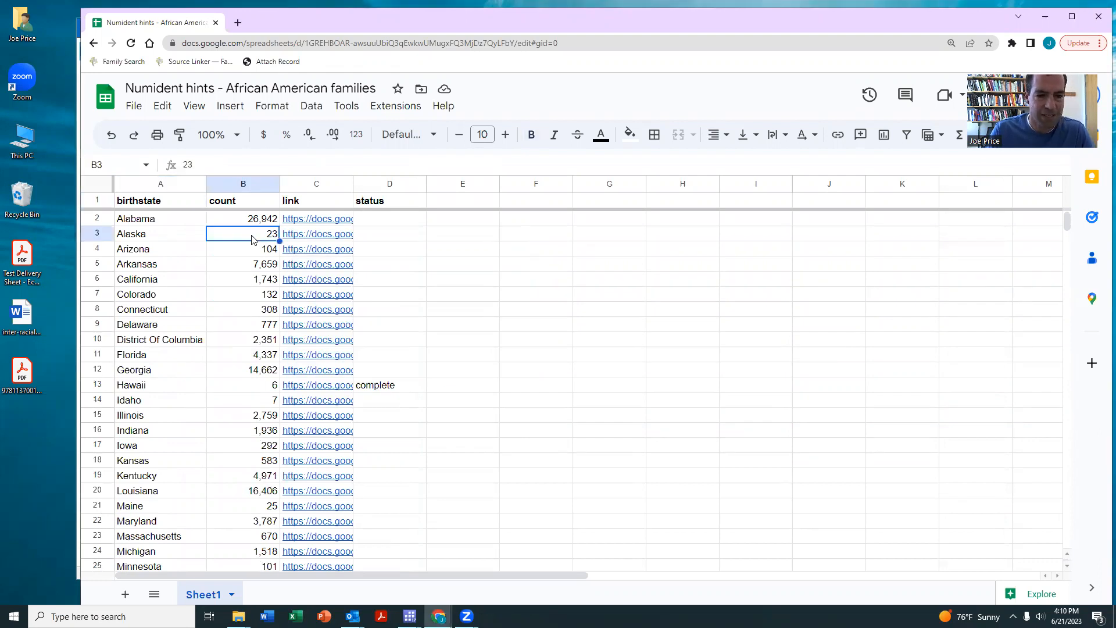
pyautogui.click(308, 236)
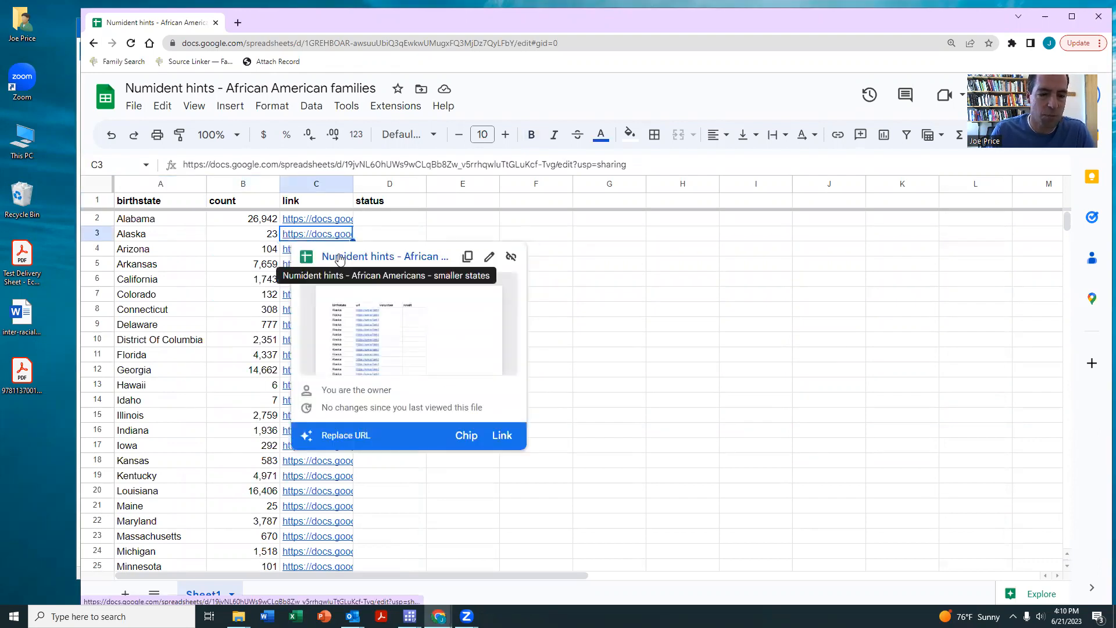
pyautogui.click(340, 258)
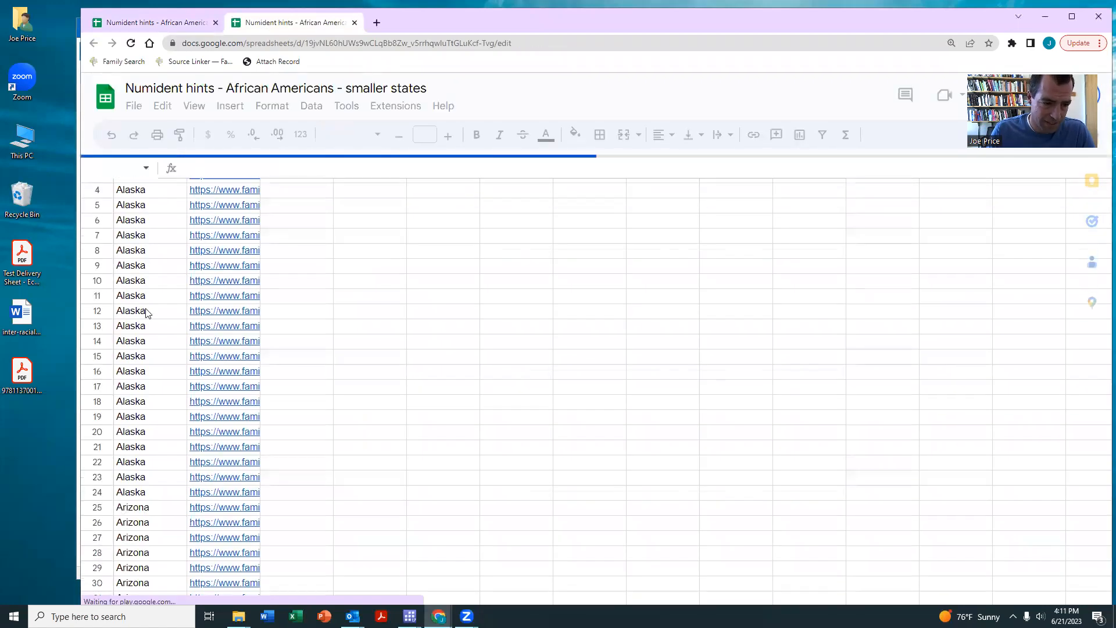
# - Close the smaller states sheet and open Alabama's linked hints sheet
pyautogui.scroll(-20, 147, 313)
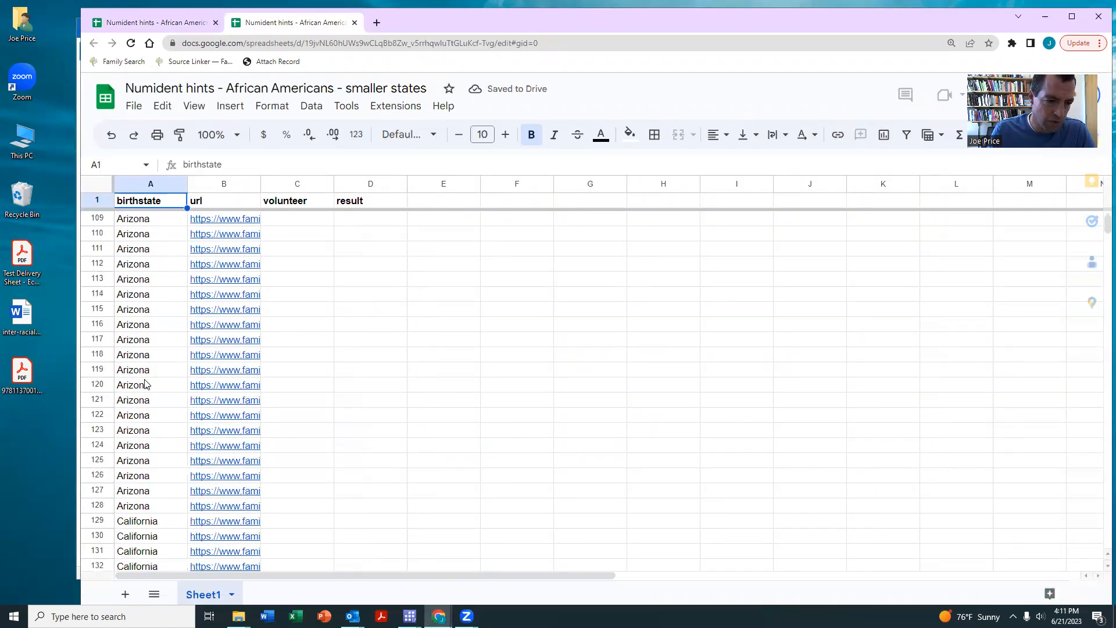
pyautogui.scroll(-5, 146, 384)
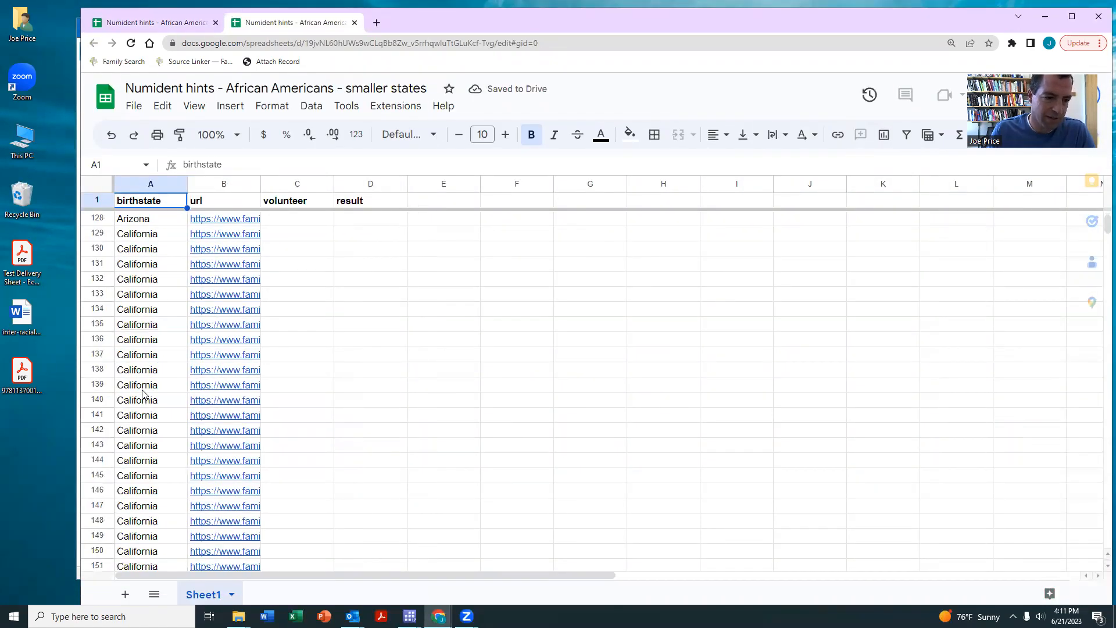
pyautogui.click(354, 22)
pyautogui.click(383, 222)
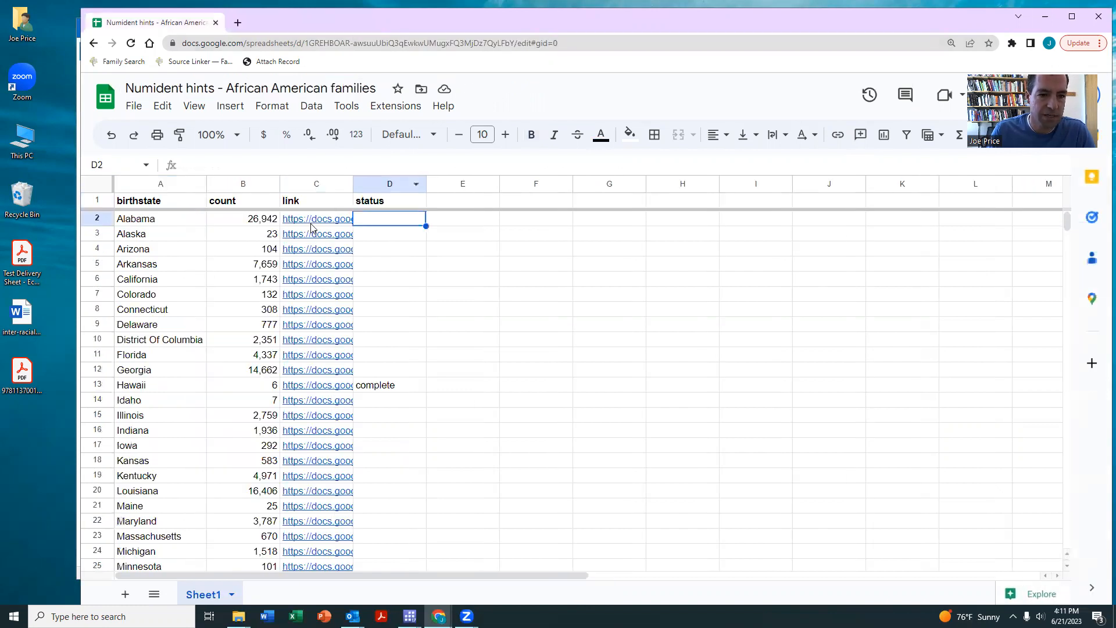
pyautogui.click(316, 224)
pyautogui.click(337, 242)
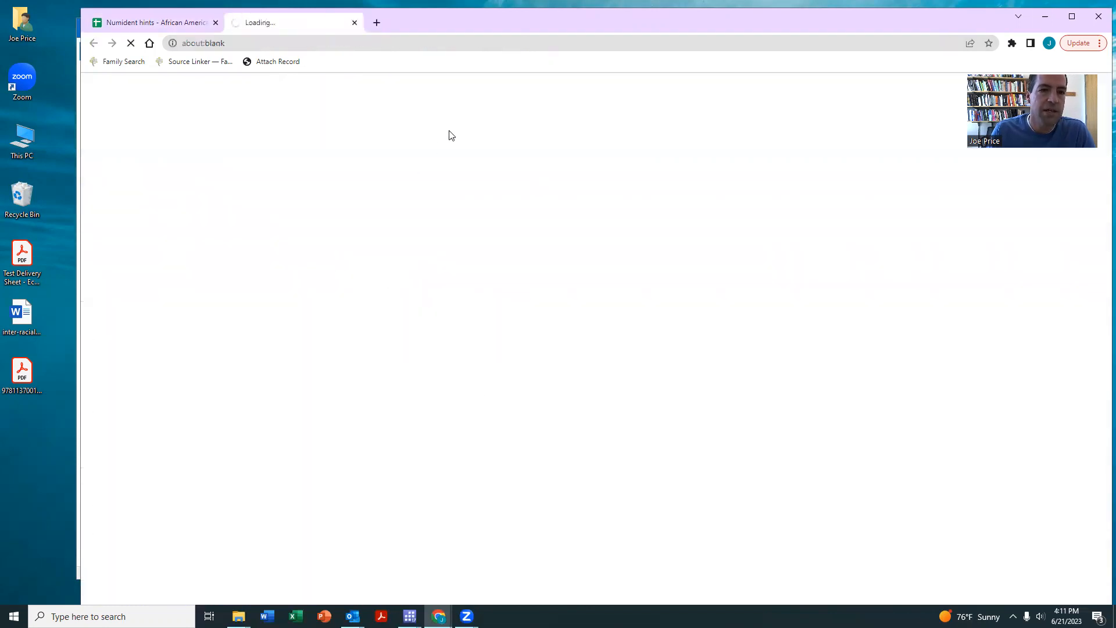
# - Fill the volunteer's name from row 5 down into rows 6–8 of the Alabama sheet
pyautogui.moveTo(437, 25); pyautogui.dragTo(413, 25)
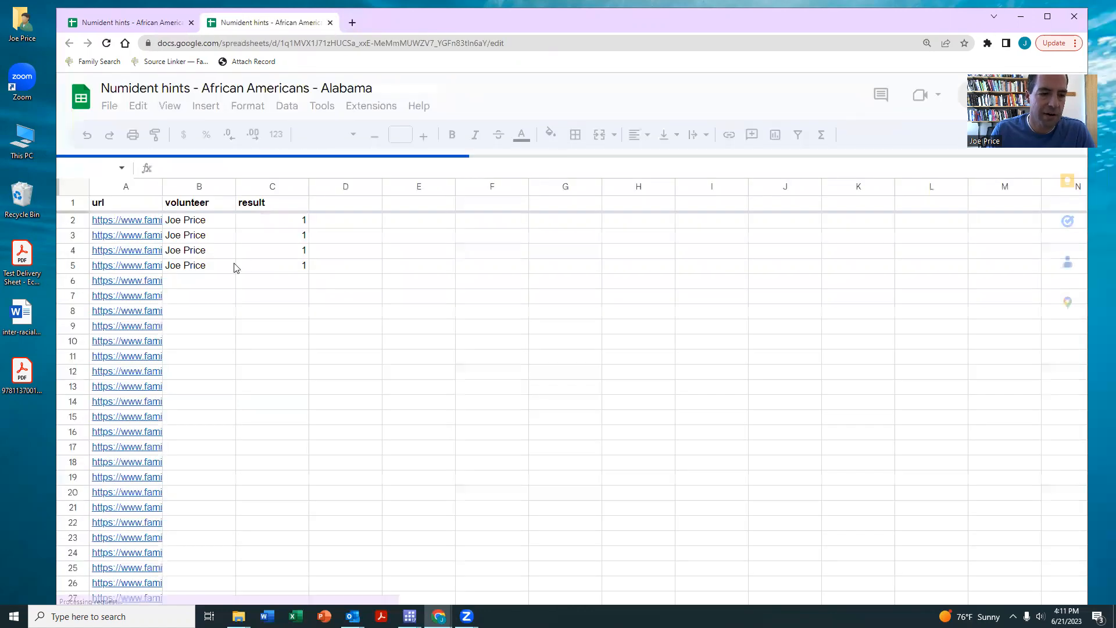
pyautogui.moveTo(230, 266); pyautogui.dragTo(195, 322)
pyautogui.hotkey('ctrl', 'd')
# - Open row 6's record link in FamilySearch and sign in
pyautogui.click(277, 284)
pyautogui.click(147, 282)
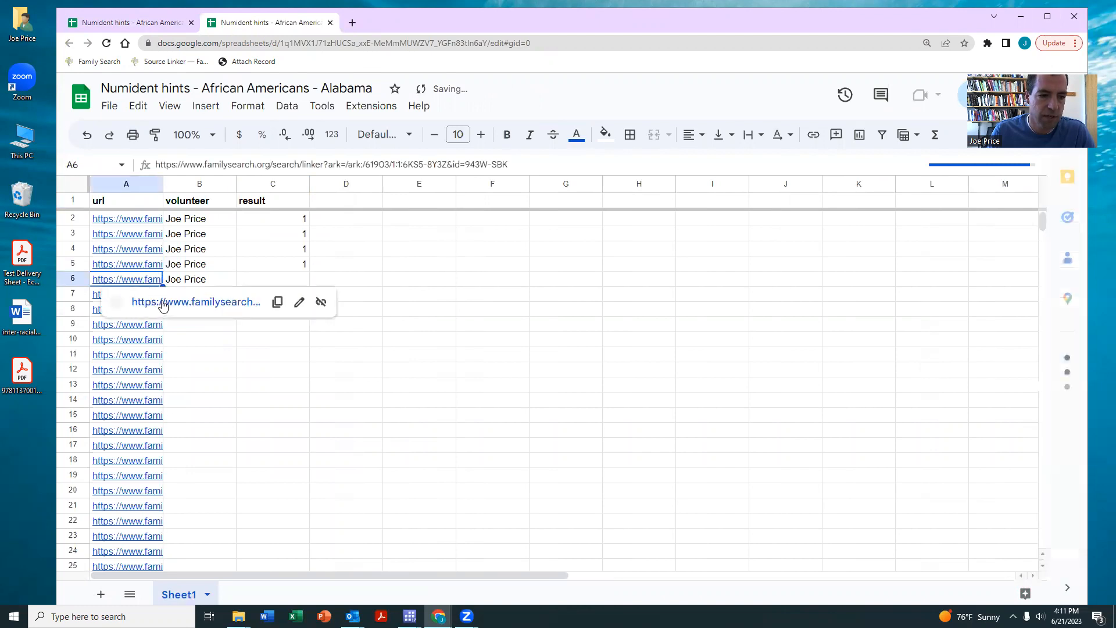
pyautogui.click(167, 314)
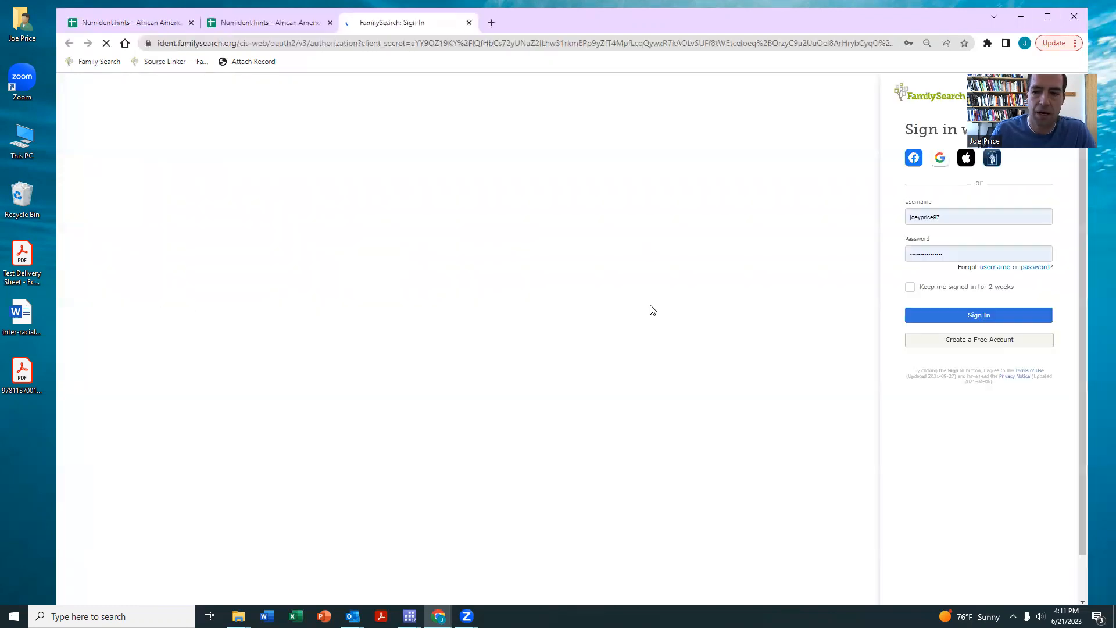
pyautogui.click(966, 319)
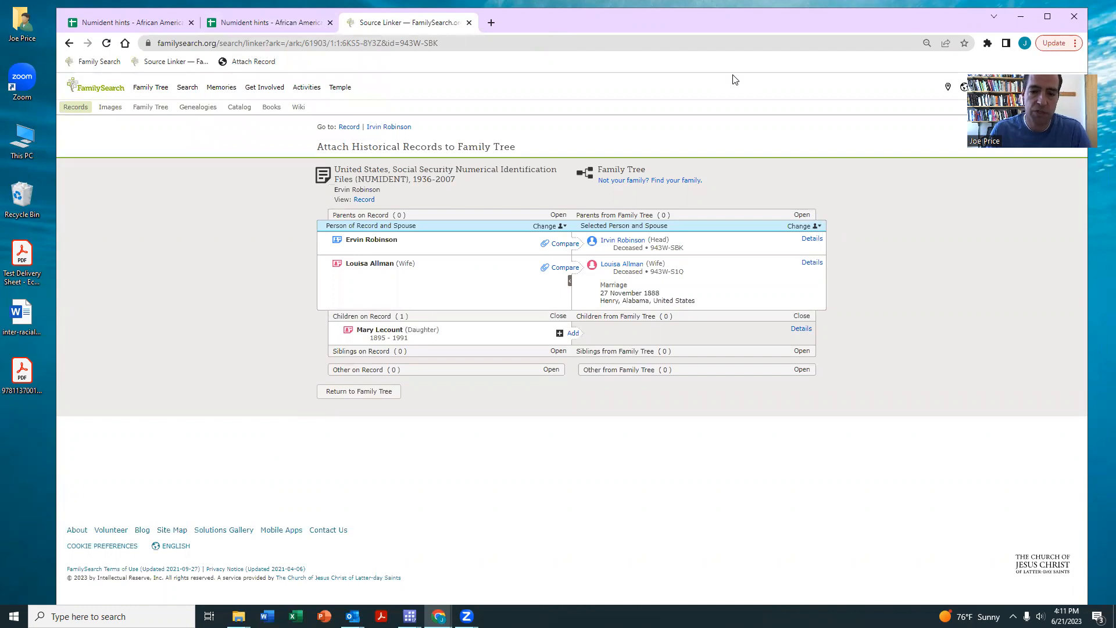
pyautogui.click(801, 329)
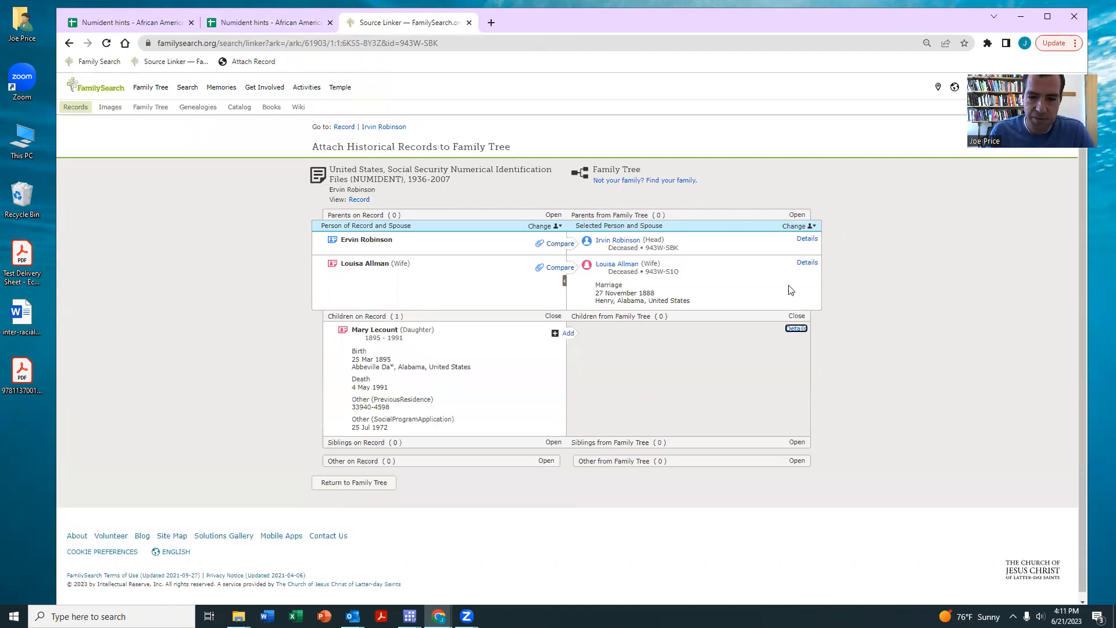
pyautogui.click(807, 263)
pyautogui.click(806, 238)
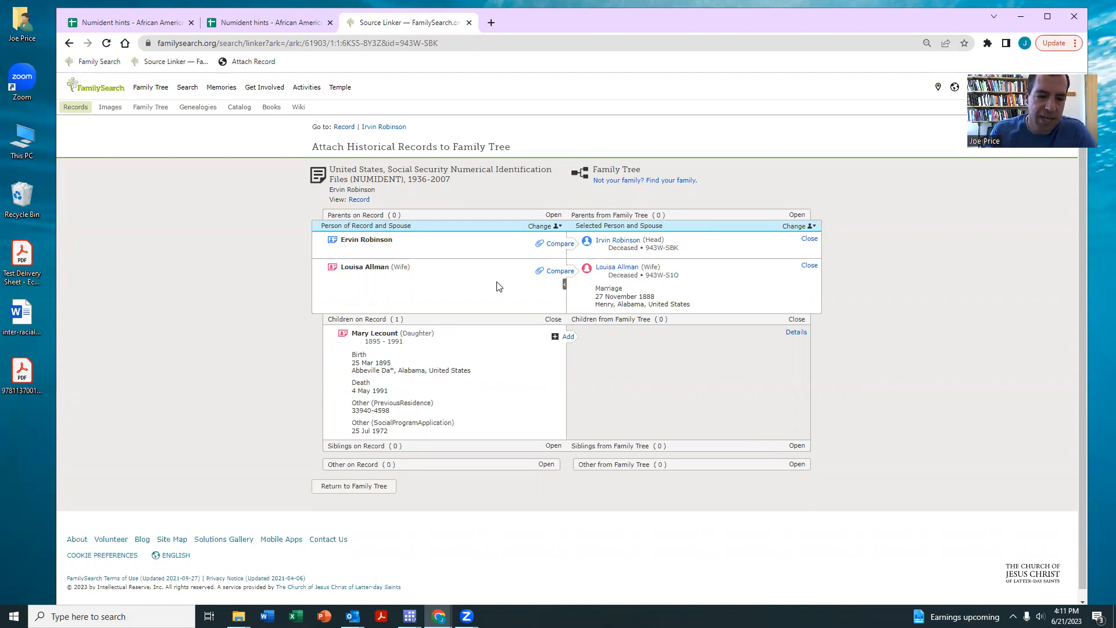
pyautogui.click(468, 22)
# - Enter 1 as row 6's result in C6
pyautogui.click(289, 279)
pyautogui.write('1')
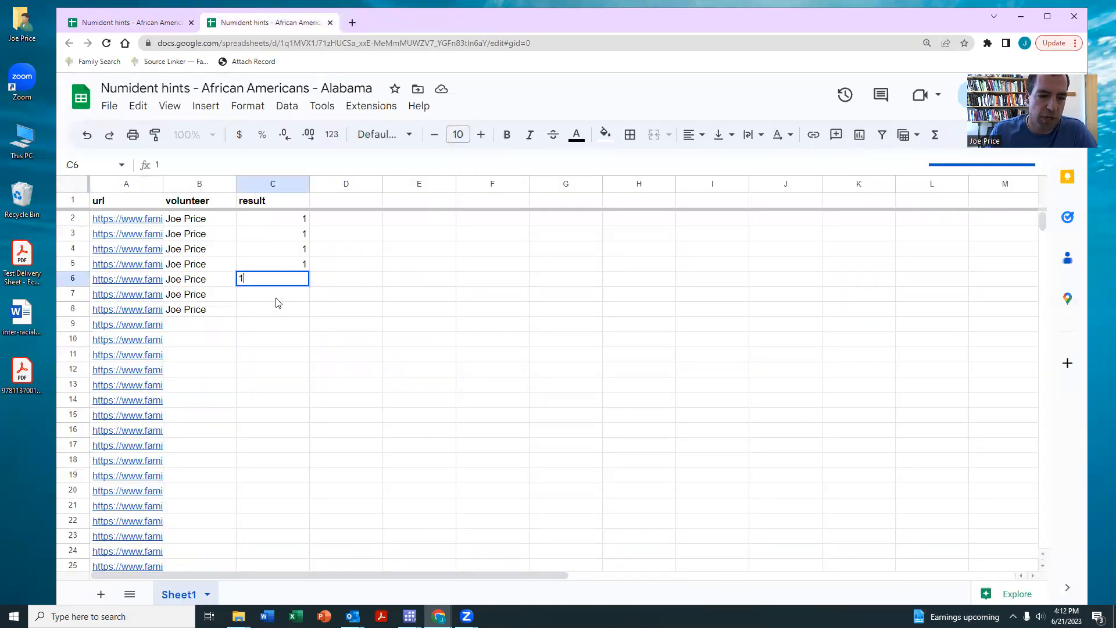
pyautogui.press('Return')
pyautogui.click(156, 296)
pyautogui.click(160, 316)
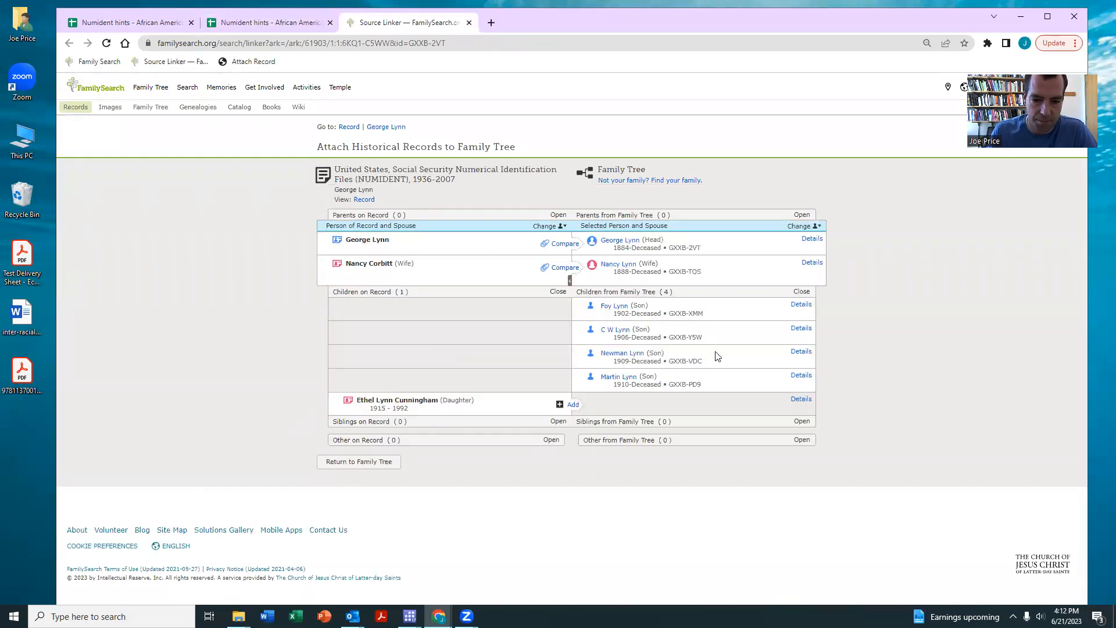
pyautogui.click(800, 400)
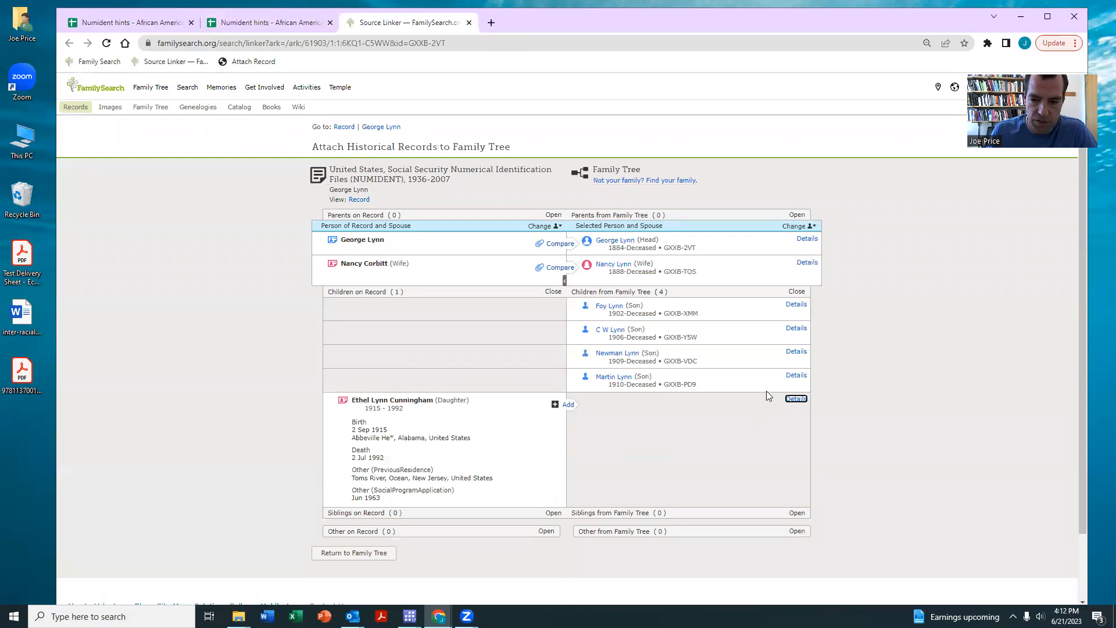
pyautogui.click(796, 376)
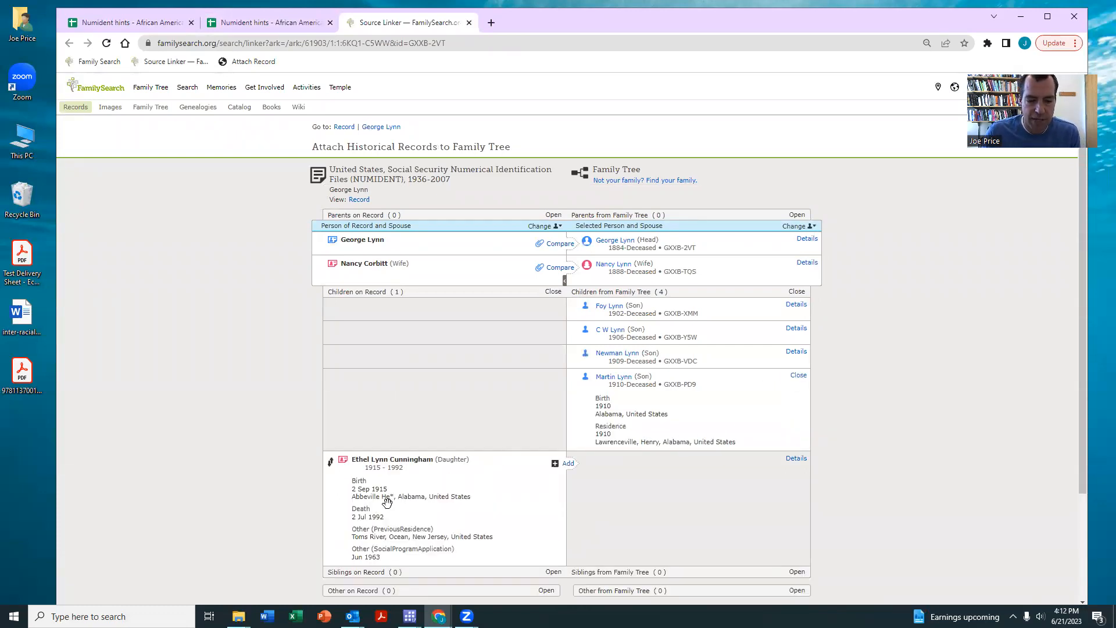
pyautogui.click(796, 353)
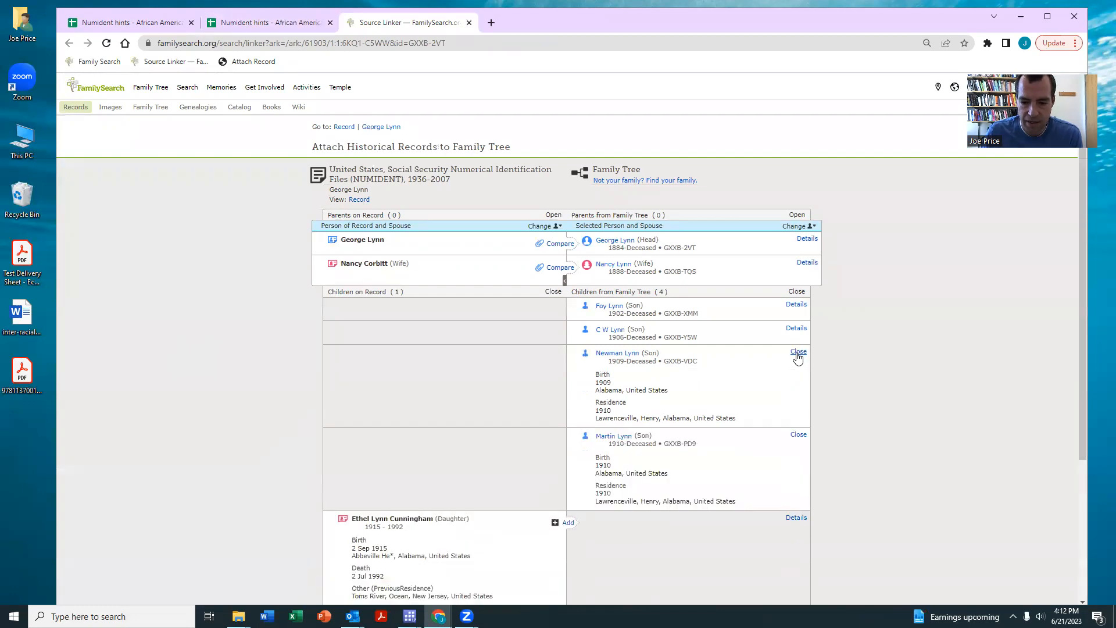
pyautogui.click(808, 263)
pyautogui.click(807, 240)
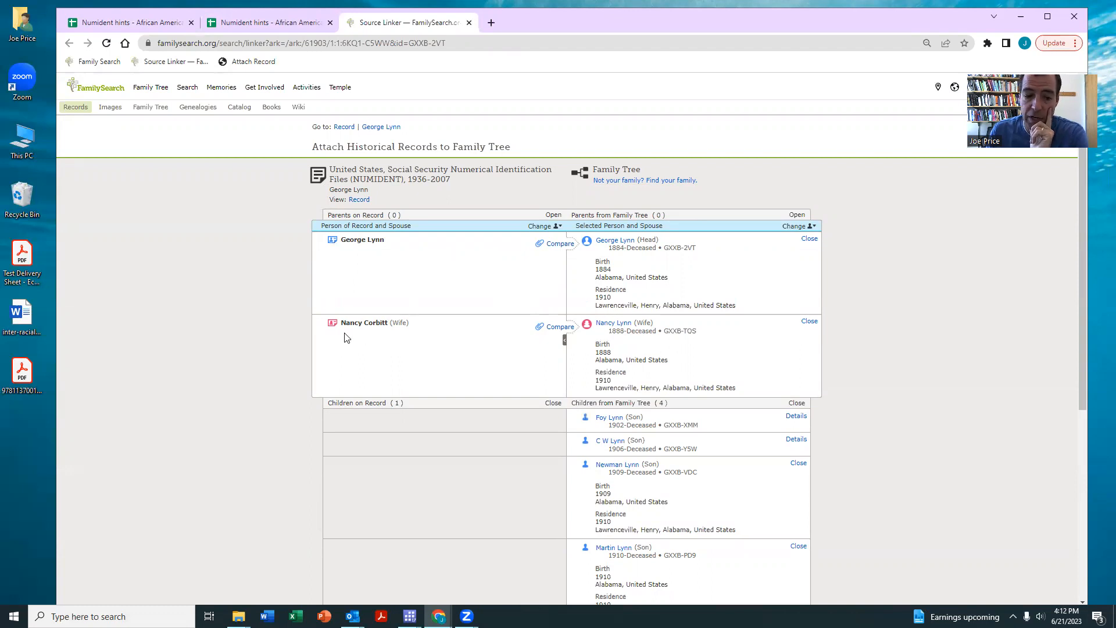
pyautogui.scroll(-2, 446, 303)
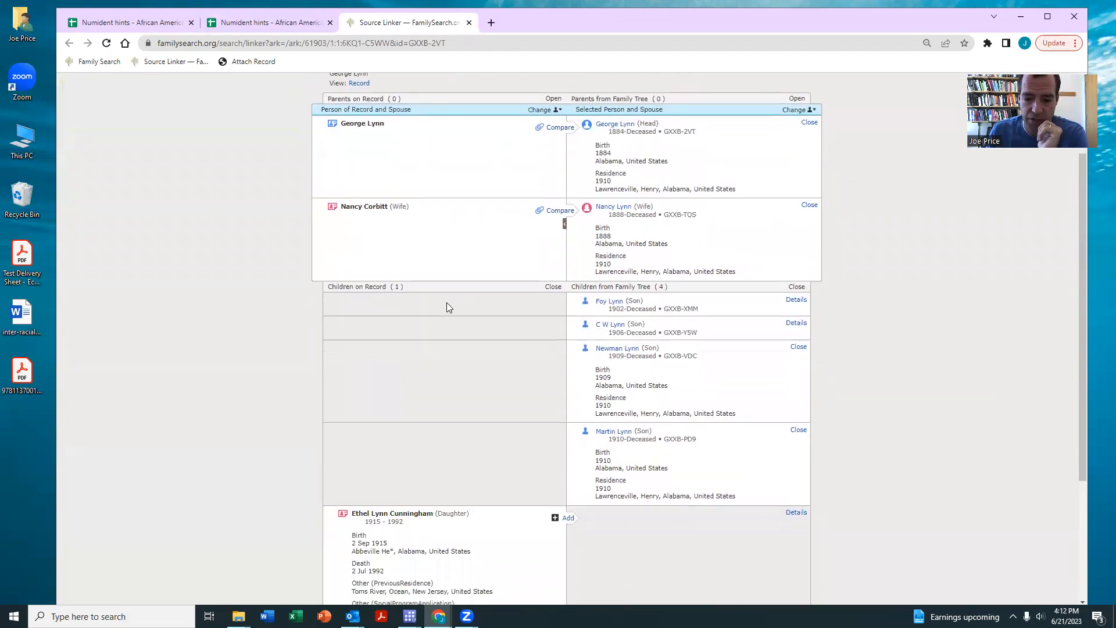
pyautogui.scroll(-2, 446, 303)
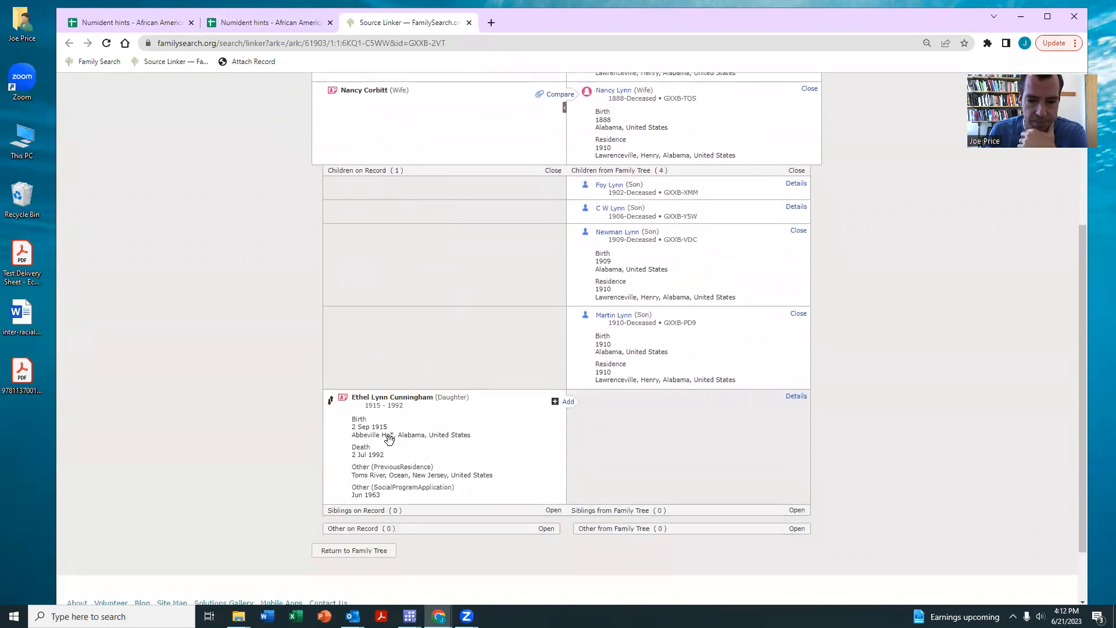
pyautogui.scroll(2, 709, 299)
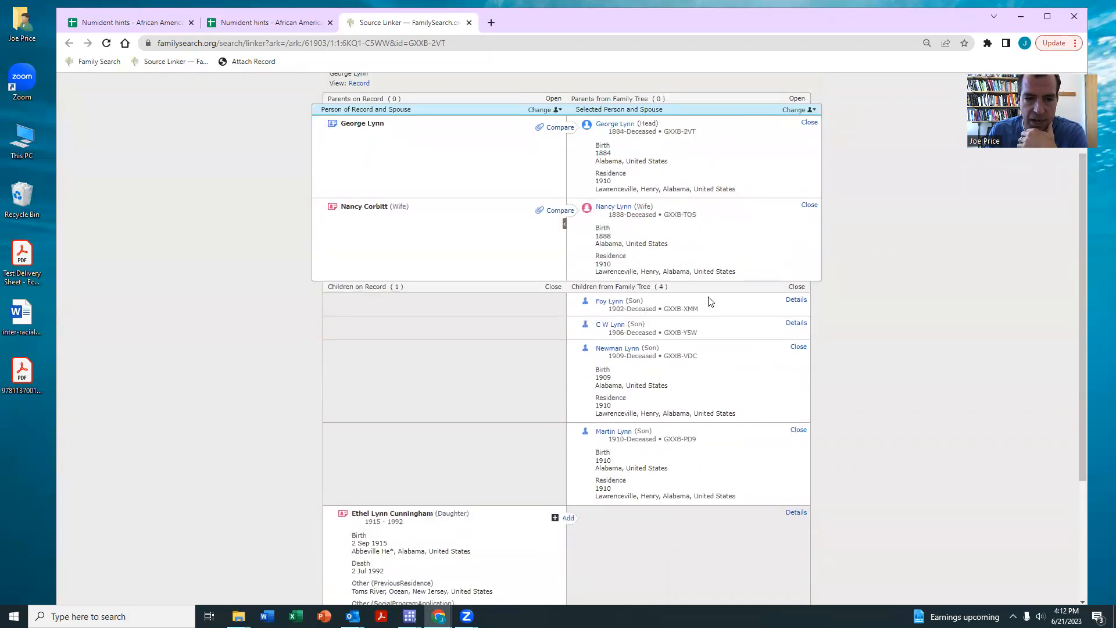
pyautogui.click(270, 65)
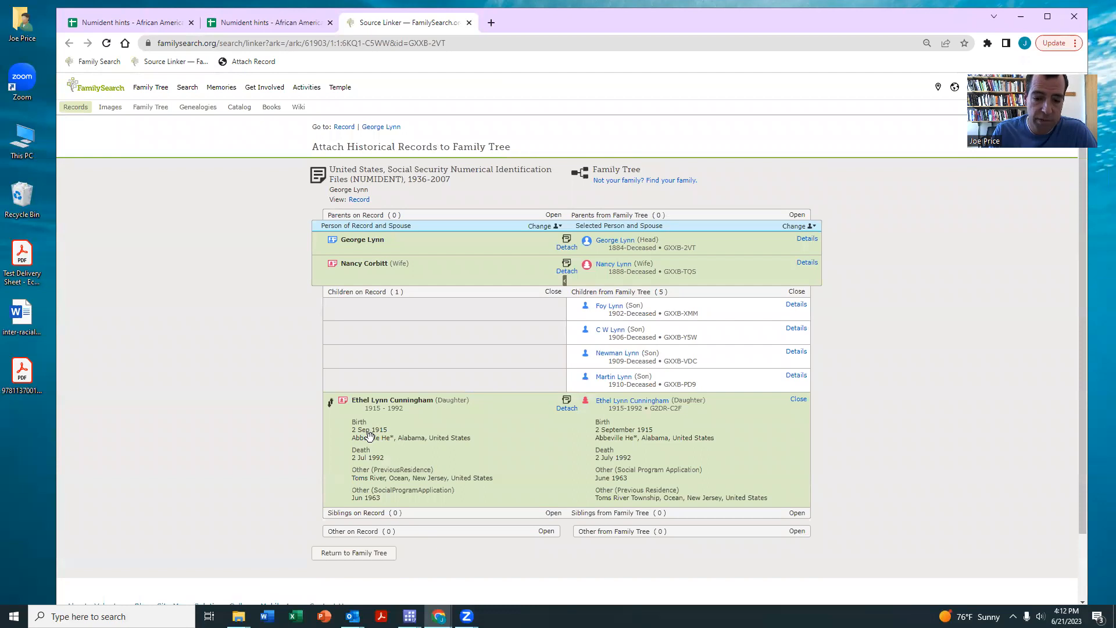
# - Set Ethel's birthplace to Abbeville, Henry, Alabama, United States, then open her 1930 census hint
pyautogui.moveTo(627, 403)
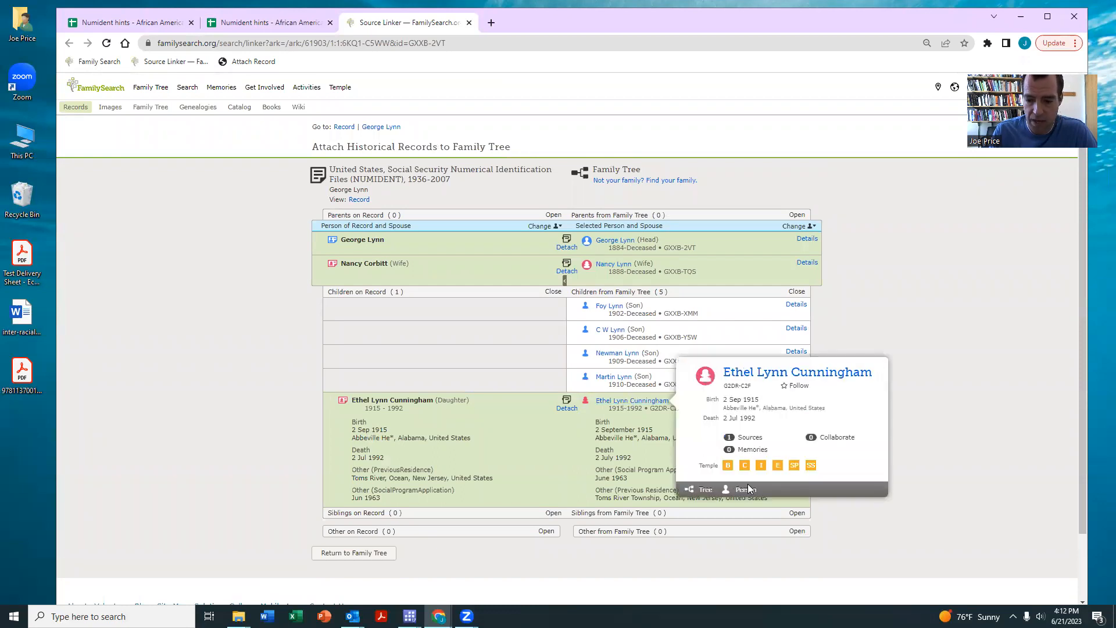
pyautogui.click(748, 489)
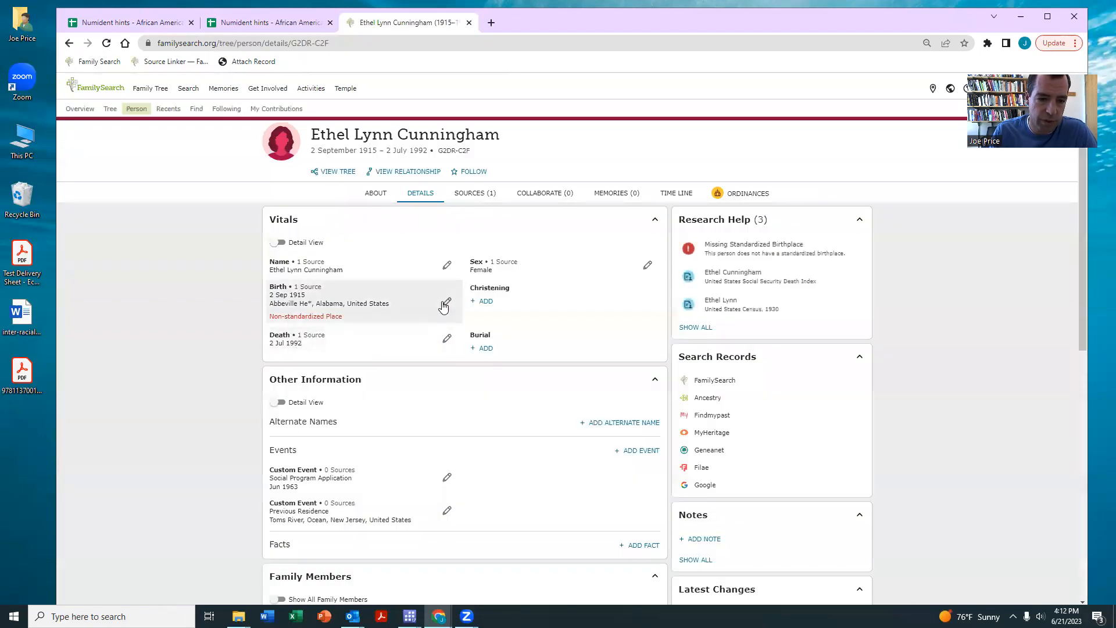
pyautogui.click(448, 301)
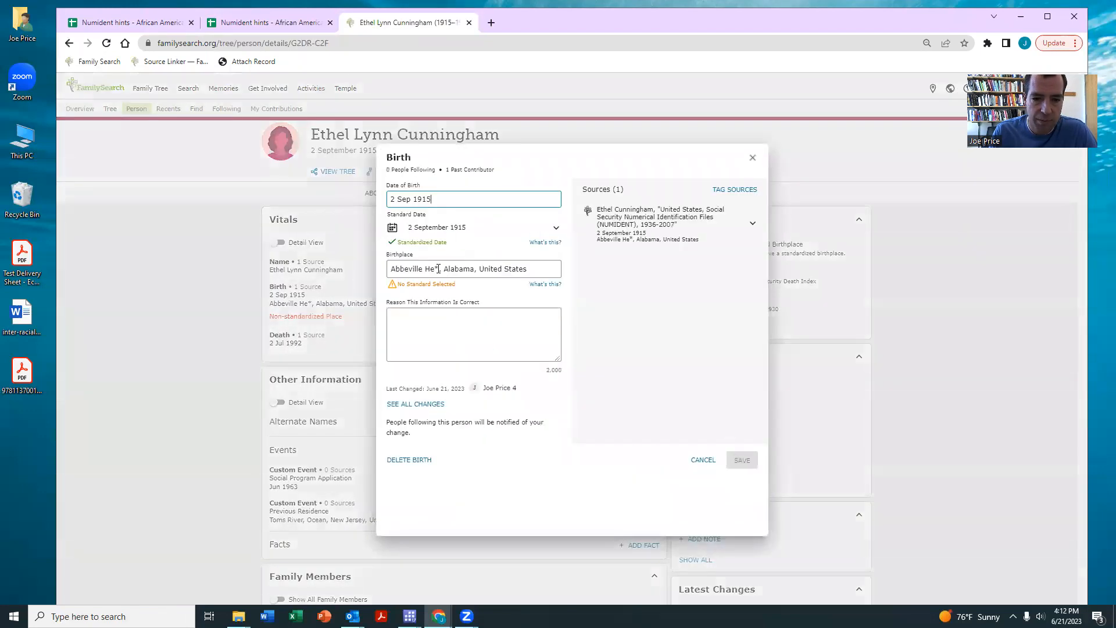
pyautogui.click(438, 268)
pyautogui.press('BackSpace')
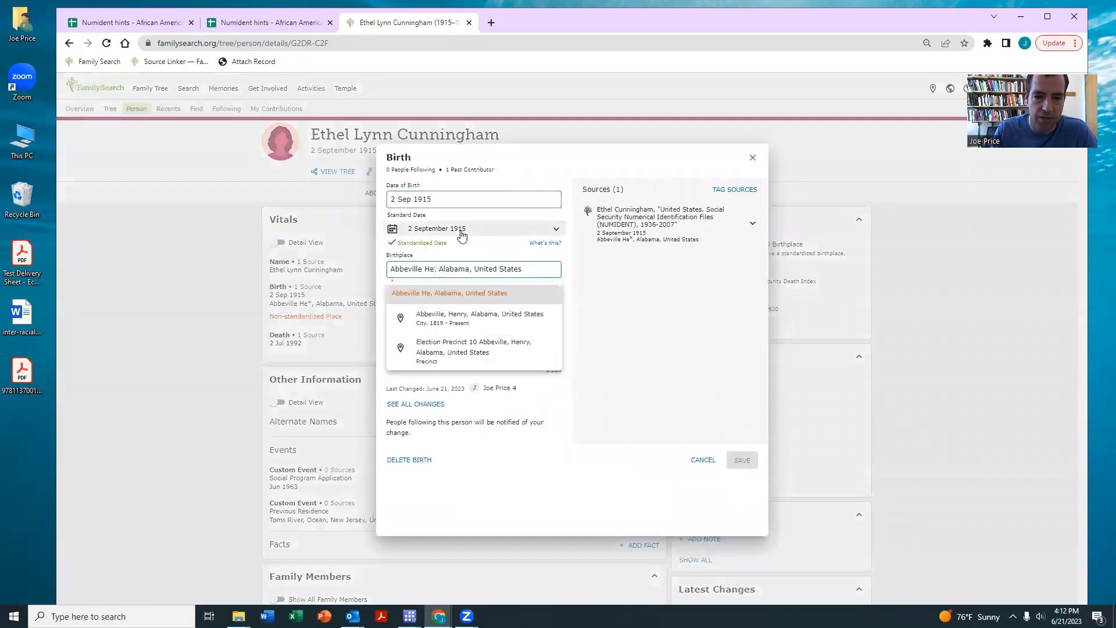
pyautogui.click(426, 320)
pyautogui.click(742, 459)
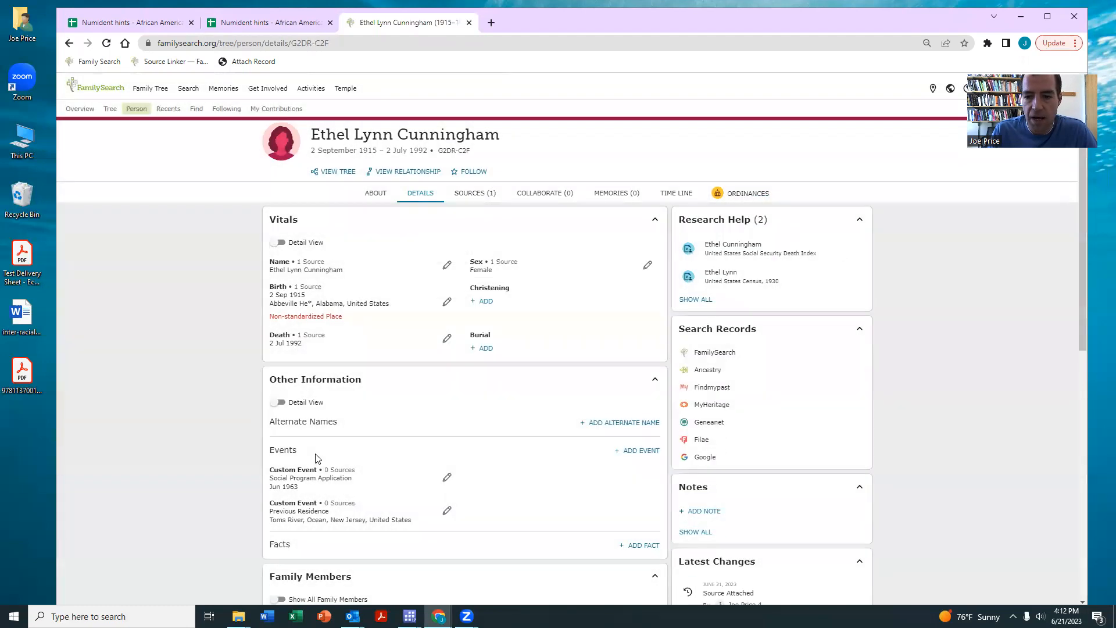
pyautogui.click(720, 278)
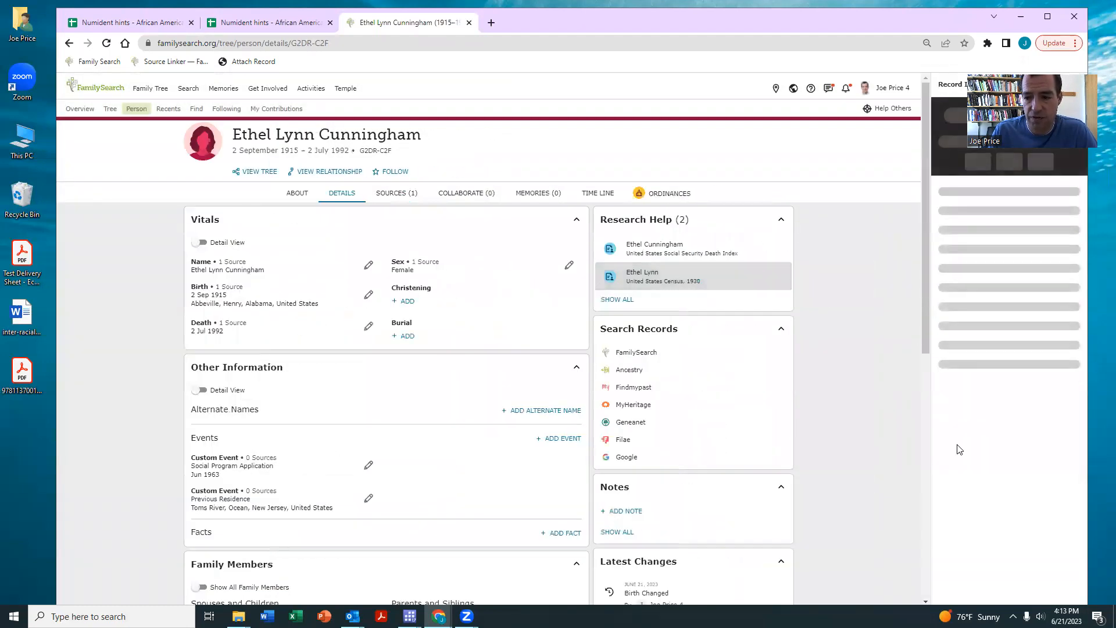
pyautogui.click(981, 592)
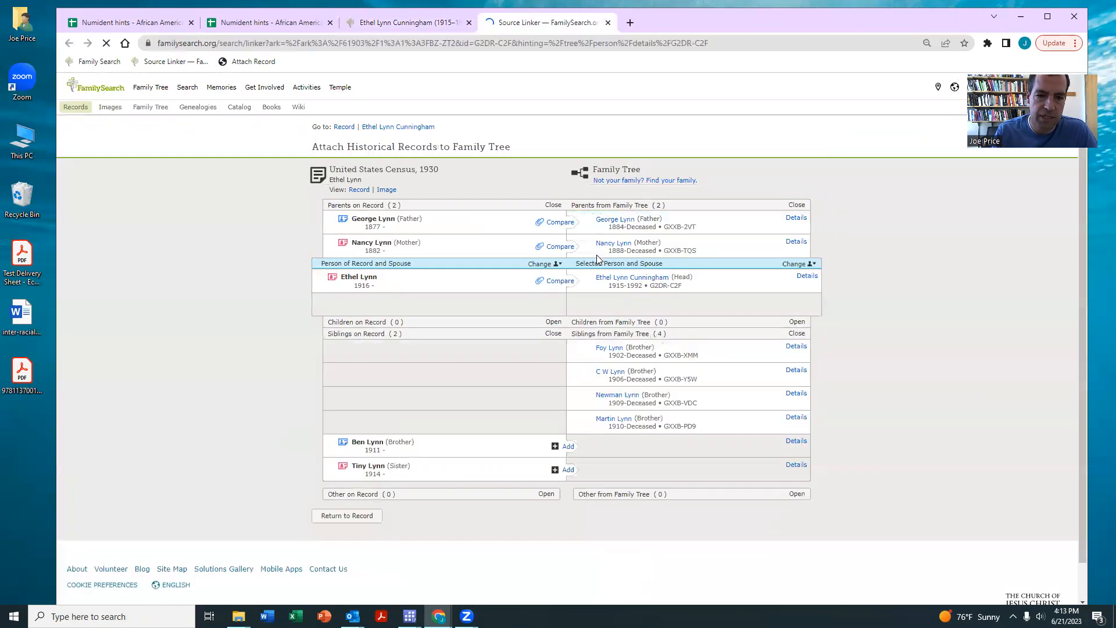
pyautogui.scroll(-2, 437, 184)
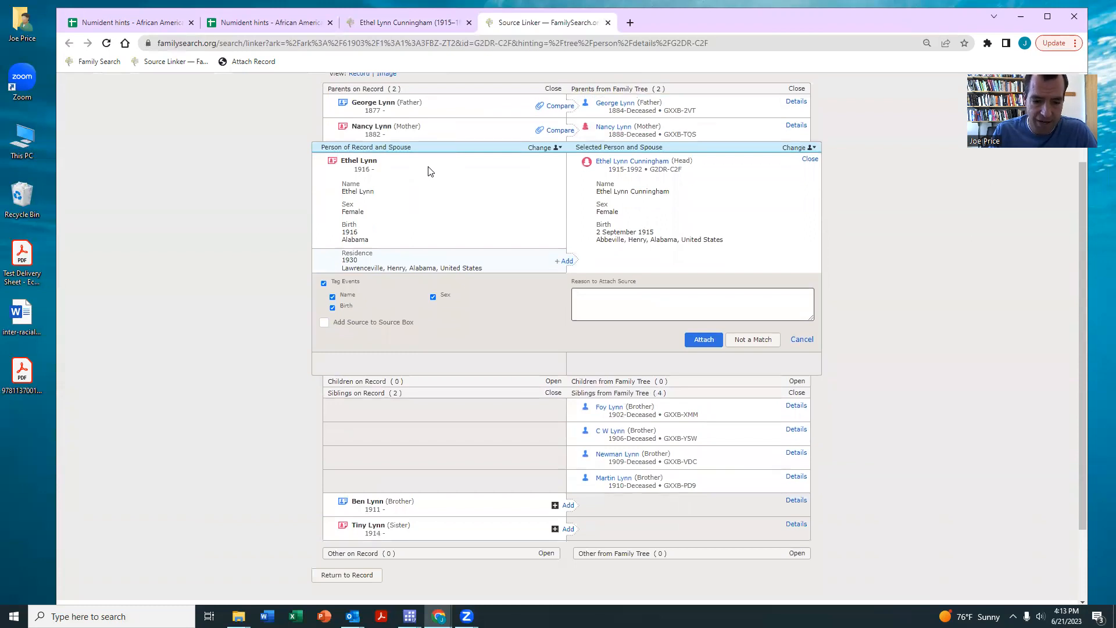
pyautogui.scroll(2, 431, 178)
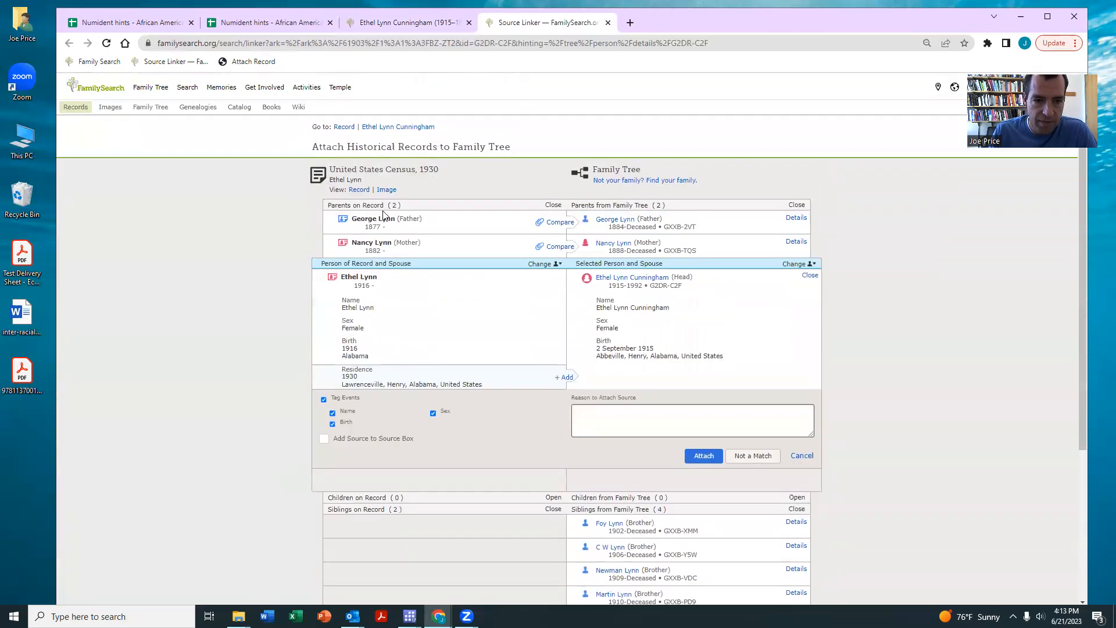
pyautogui.click(796, 242)
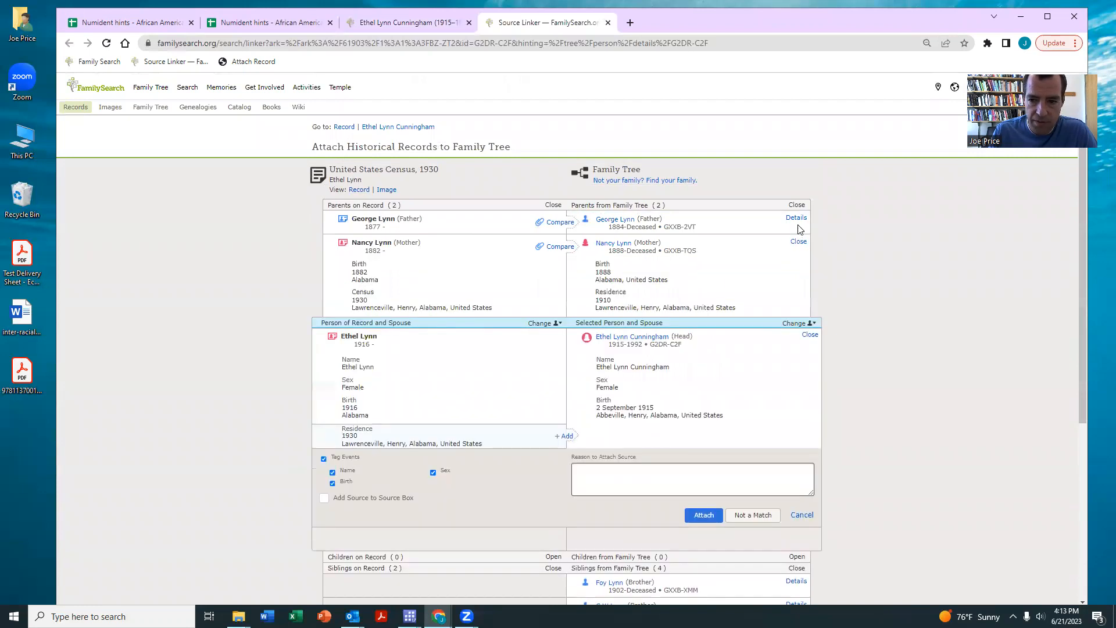
pyautogui.click(796, 218)
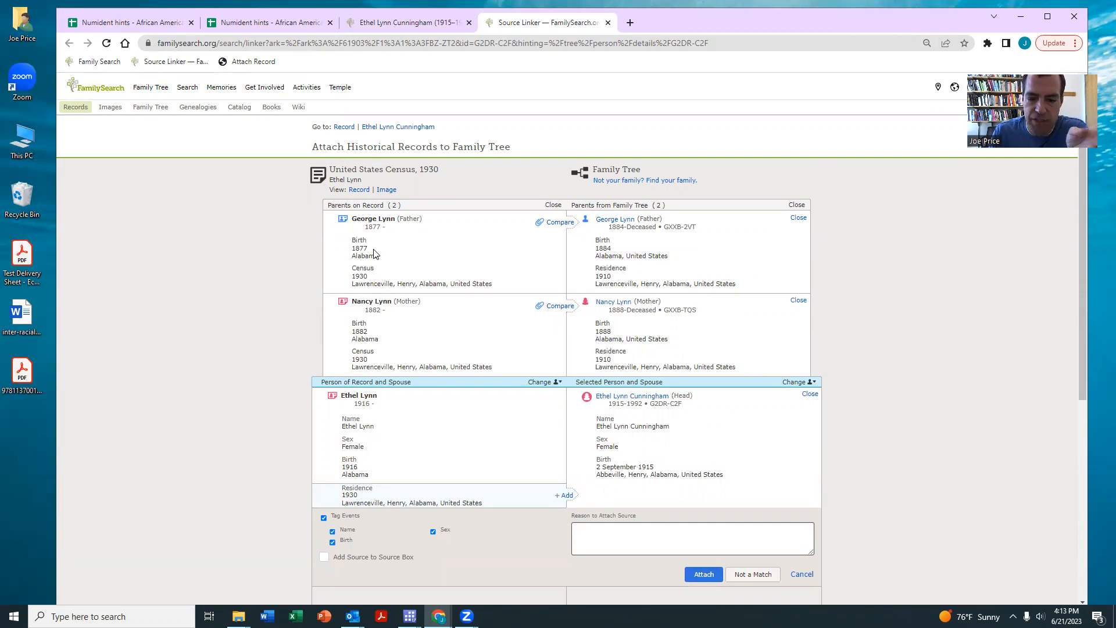
pyautogui.scroll(-4, 451, 256)
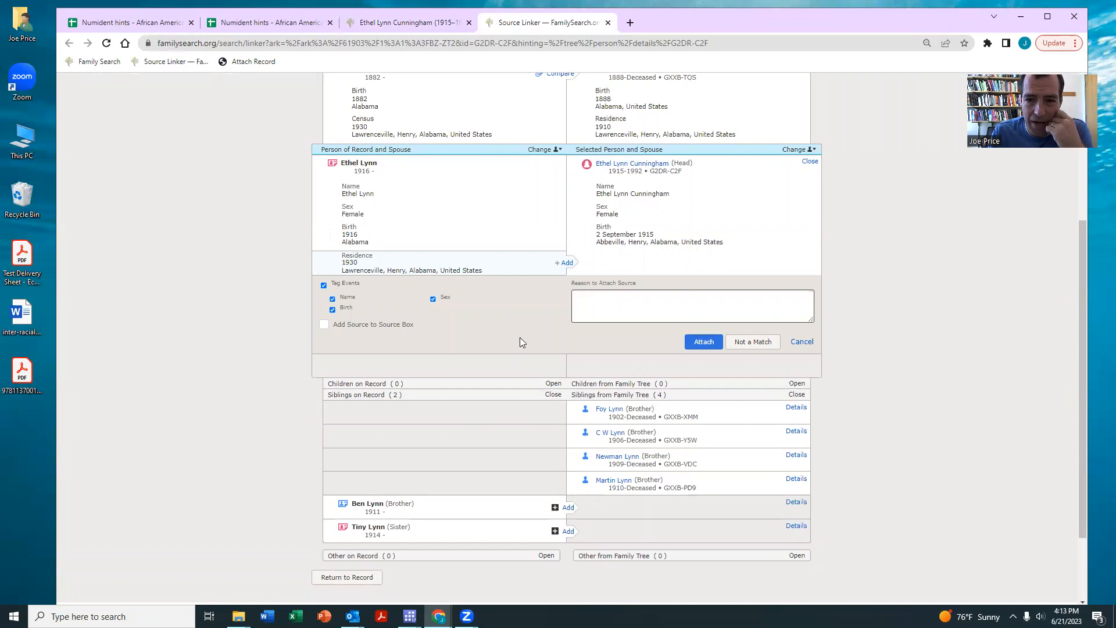
pyautogui.scroll(1, 533, 253)
pyautogui.scroll(2, 533, 253)
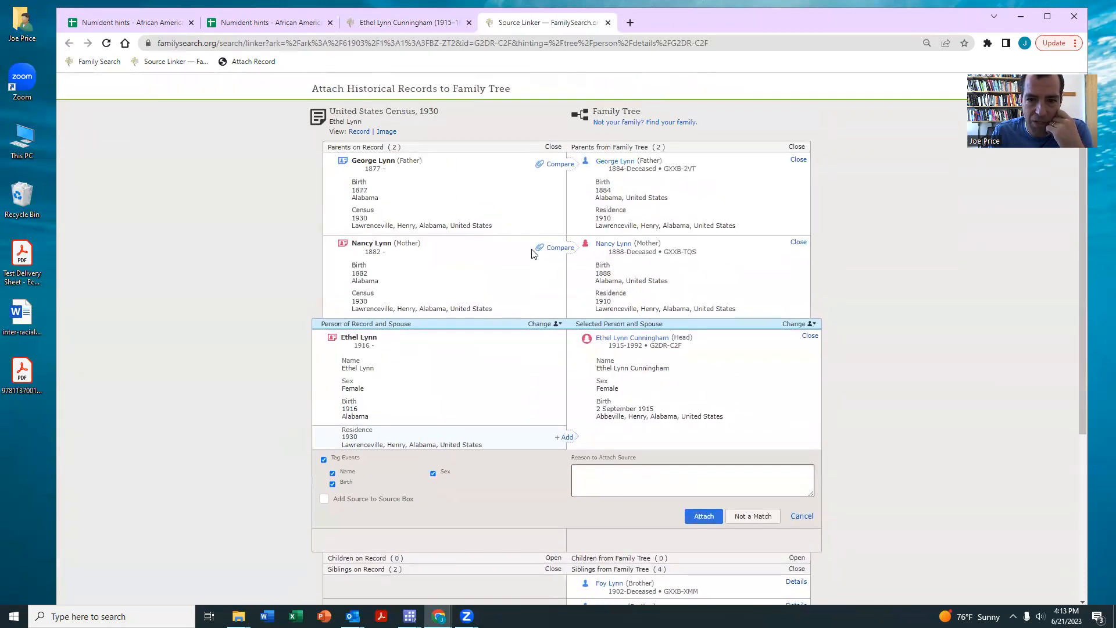
pyautogui.click(608, 22)
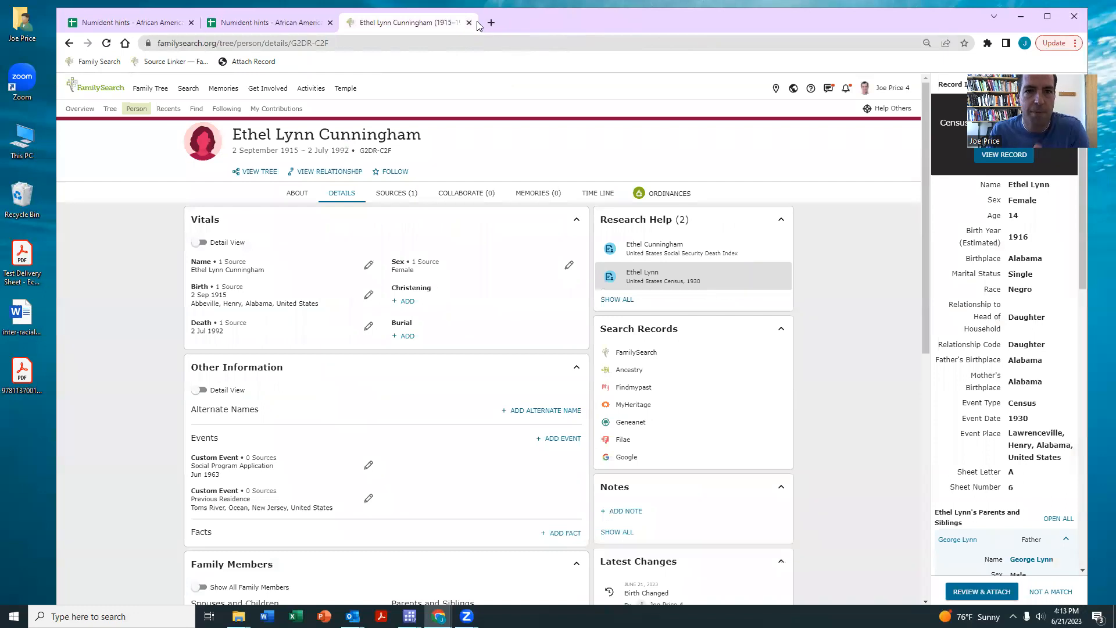
# - Enter 1 in C7 to mark row 7 complete
pyautogui.click(469, 22)
pyautogui.click(272, 294)
pyautogui.write('1')
pyautogui.press('Return')
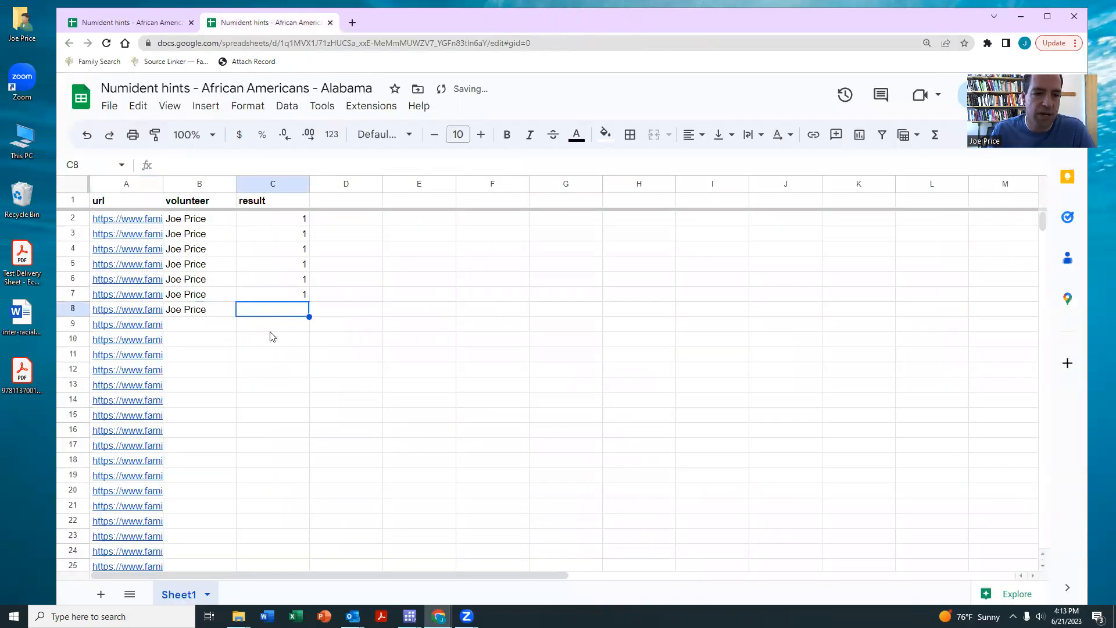
# - Fill the volunteer's name down through rows 8–13
pyautogui.moveTo(198, 314); pyautogui.dragTo(194, 386)
pyautogui.hotkey('ctrl', 'd')
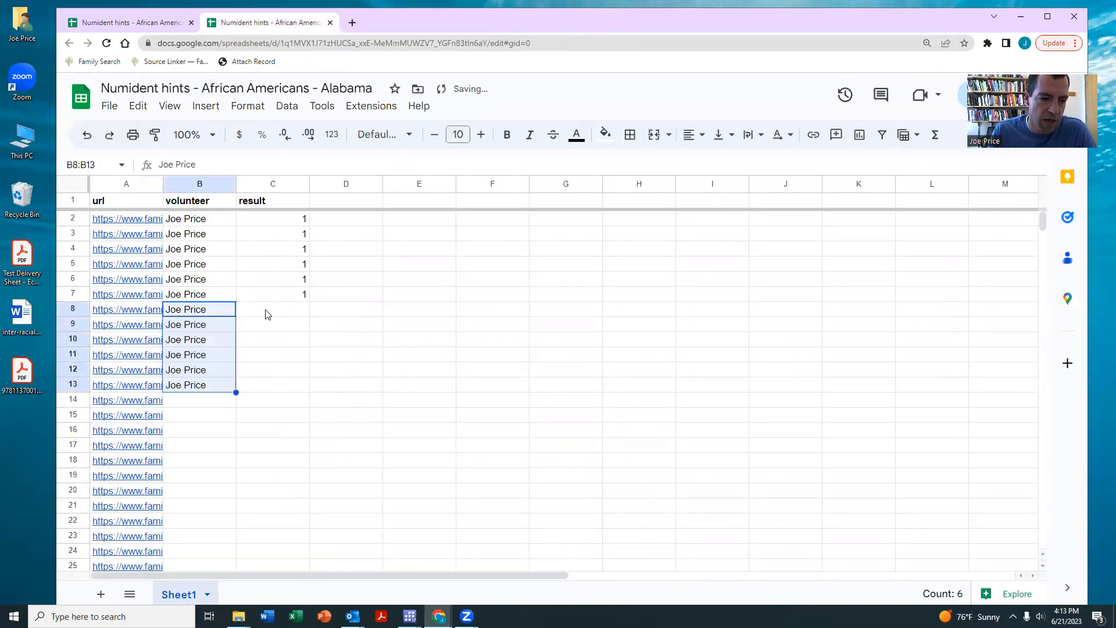
pyautogui.click(268, 311)
# - Open the six hint links in A8:A13 with Alt+Enter
pyautogui.moveTo(157, 311); pyautogui.dragTo(156, 386)
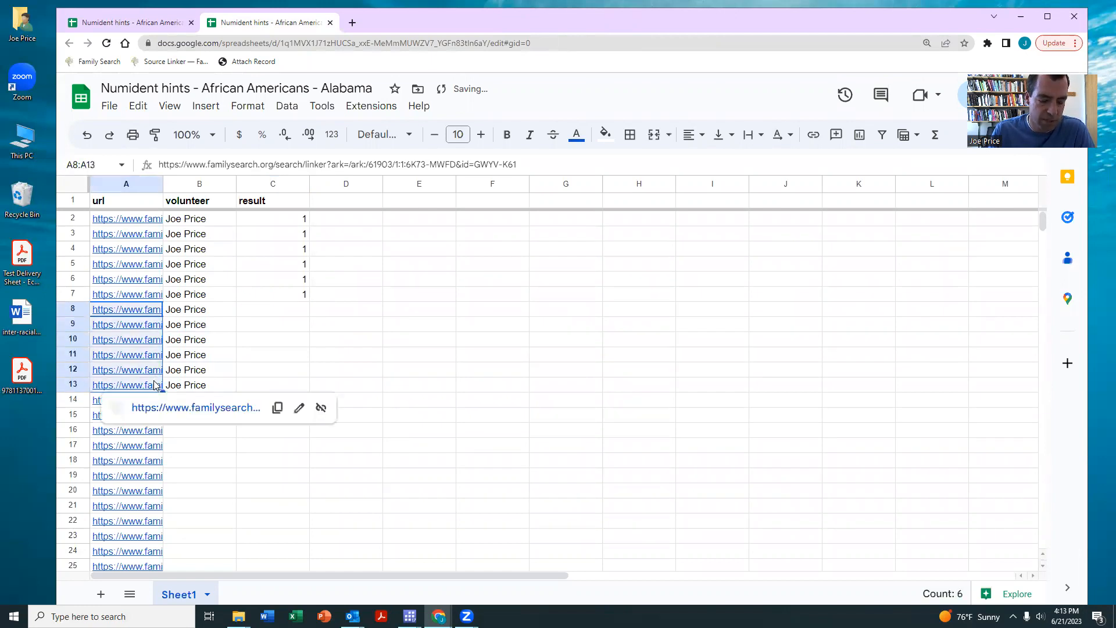
pyautogui.hotkey('alt', 'Return')
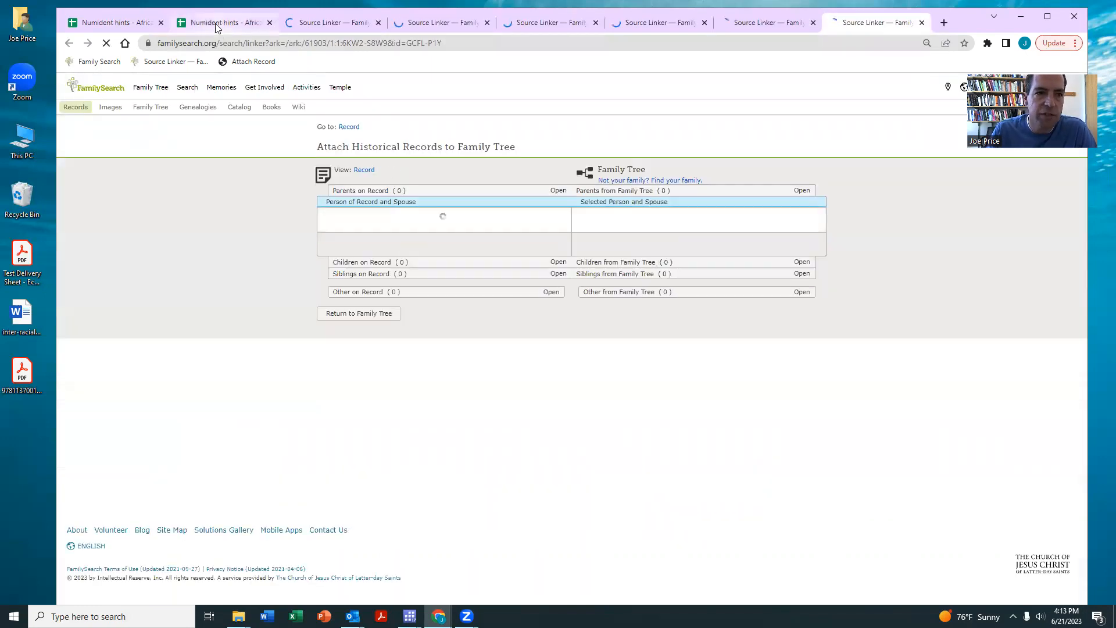
pyautogui.click(215, 23)
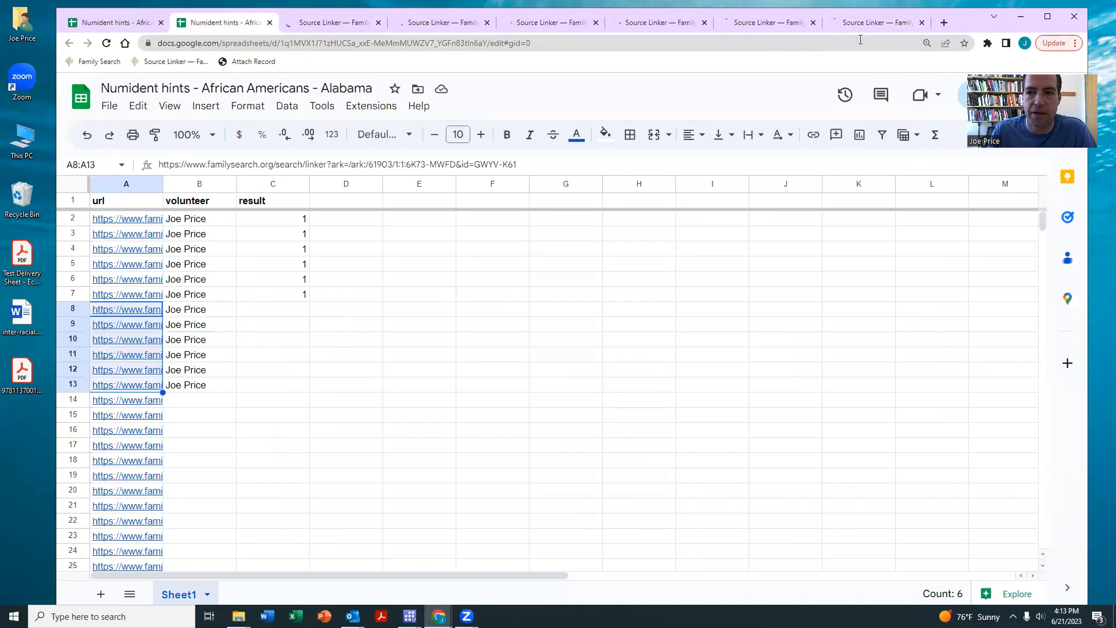
pyautogui.click(875, 22)
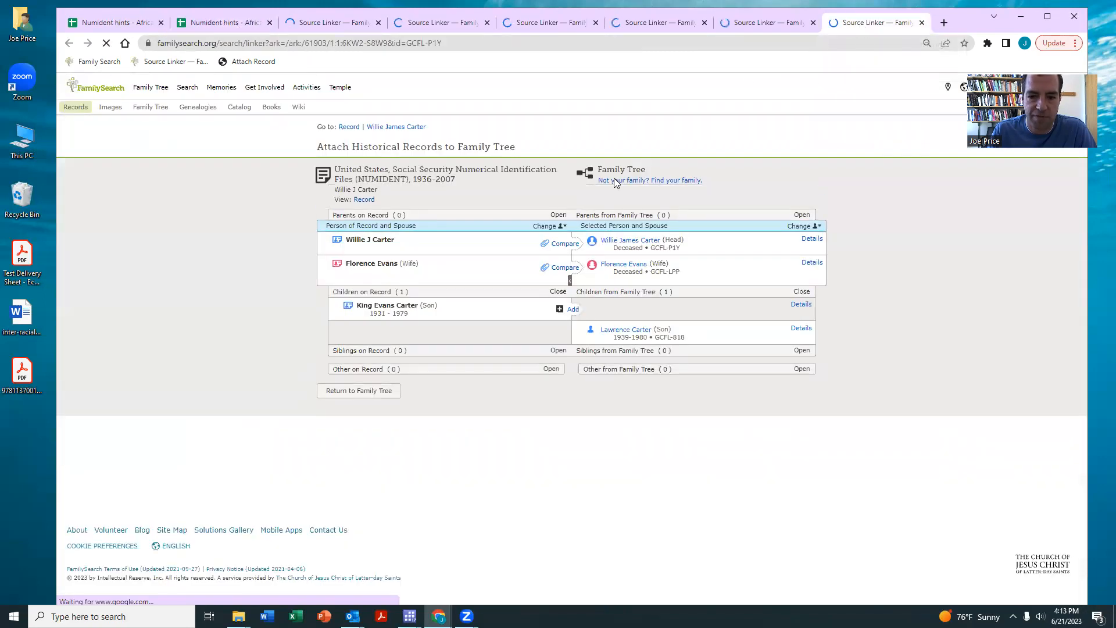
pyautogui.click(801, 328)
pyautogui.click(800, 305)
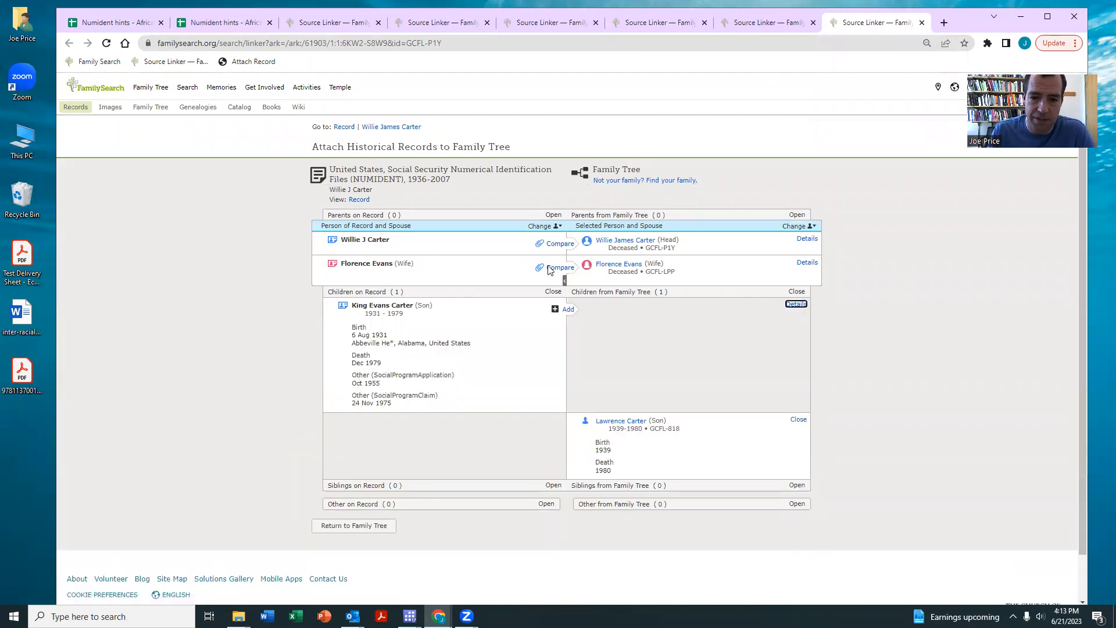
pyautogui.click(922, 22)
pyautogui.click(795, 375)
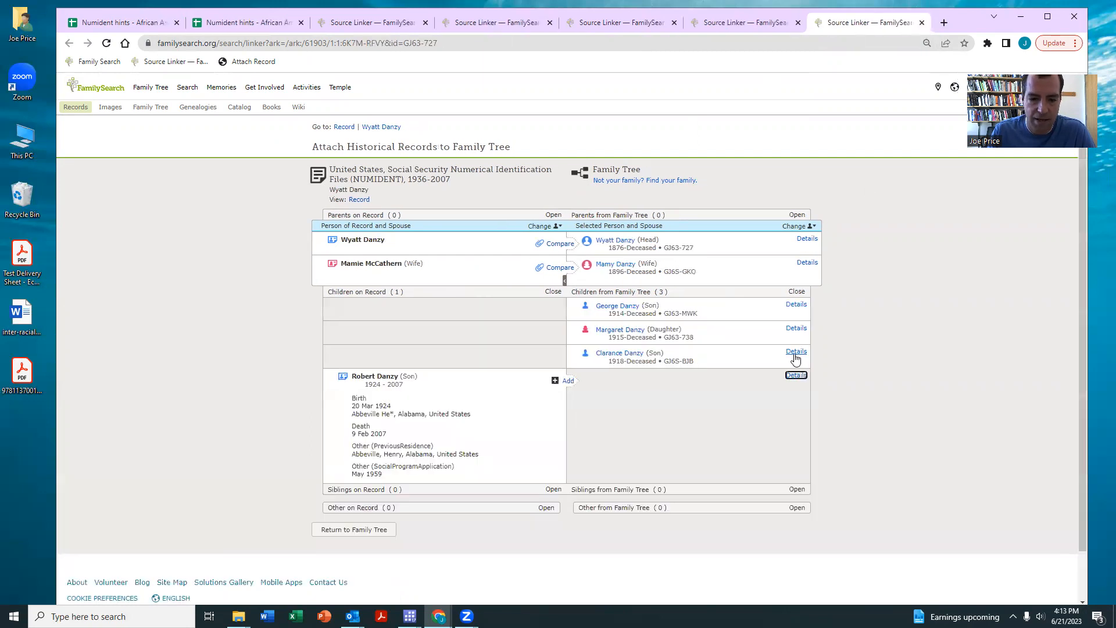
pyautogui.click(795, 352)
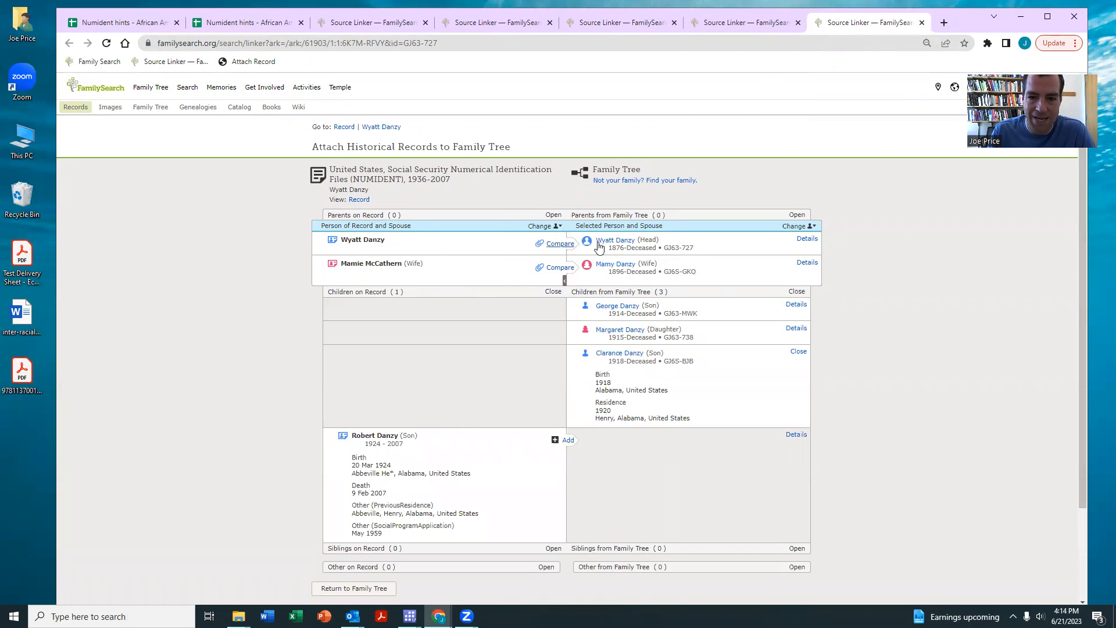
pyautogui.click(250, 61)
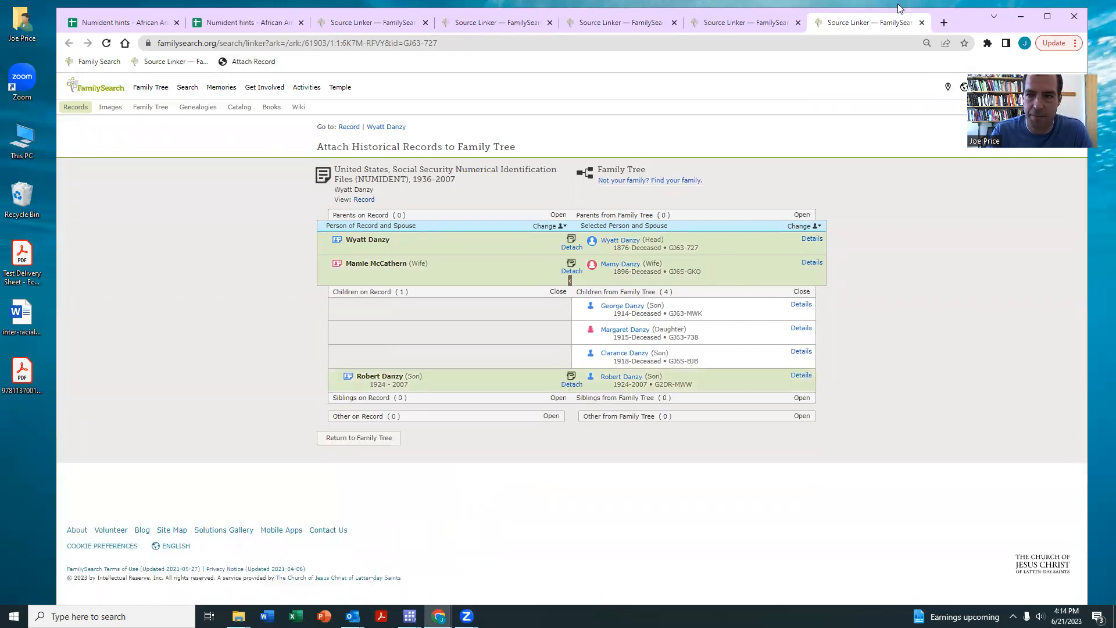
pyautogui.click(923, 24)
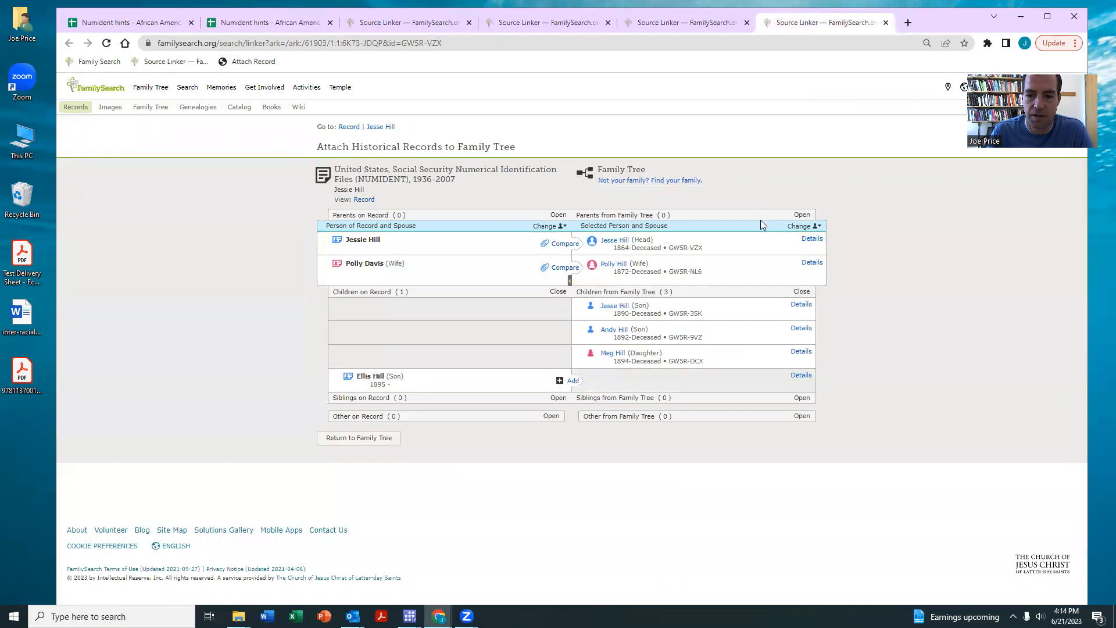
pyautogui.click(798, 376)
pyautogui.click(795, 352)
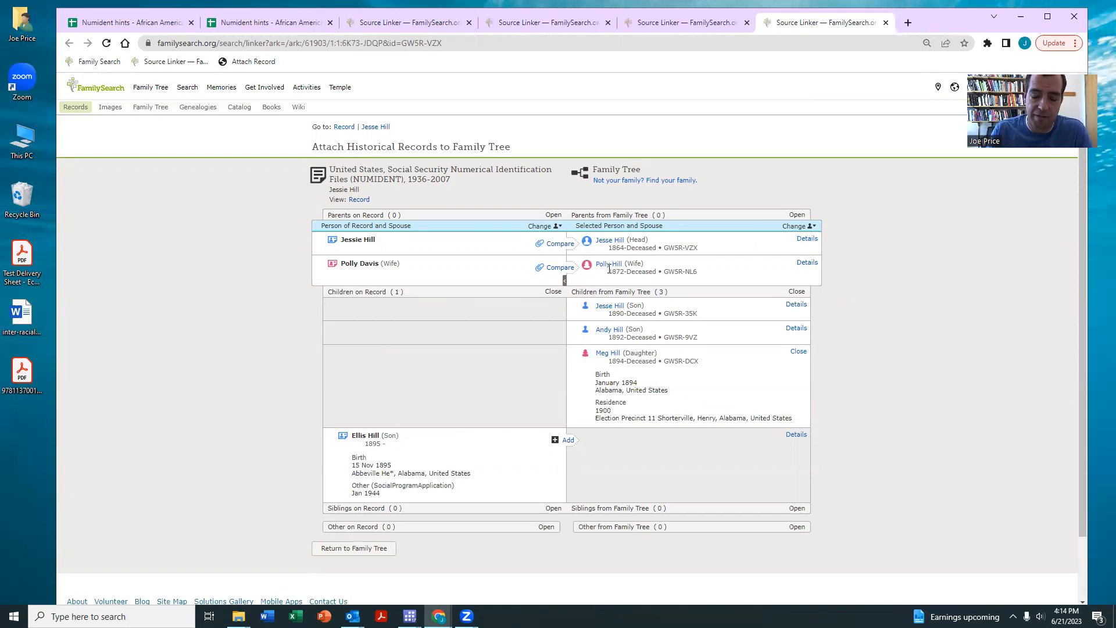
pyautogui.click(256, 62)
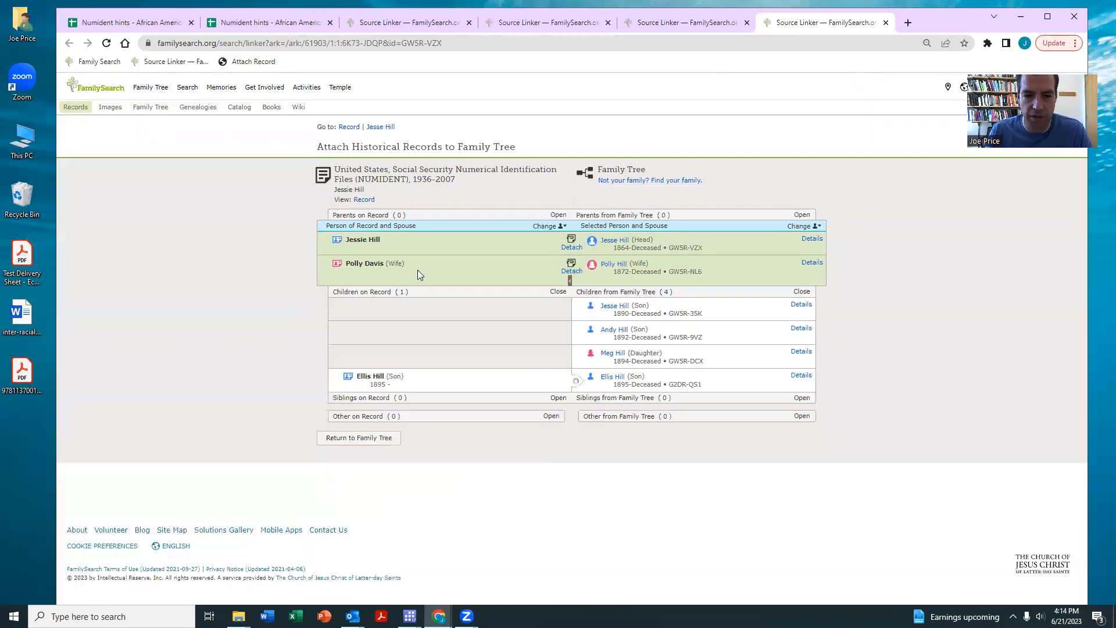
pyautogui.doubleClick(375, 263)
pyautogui.hotkey('ctrl', 'c')
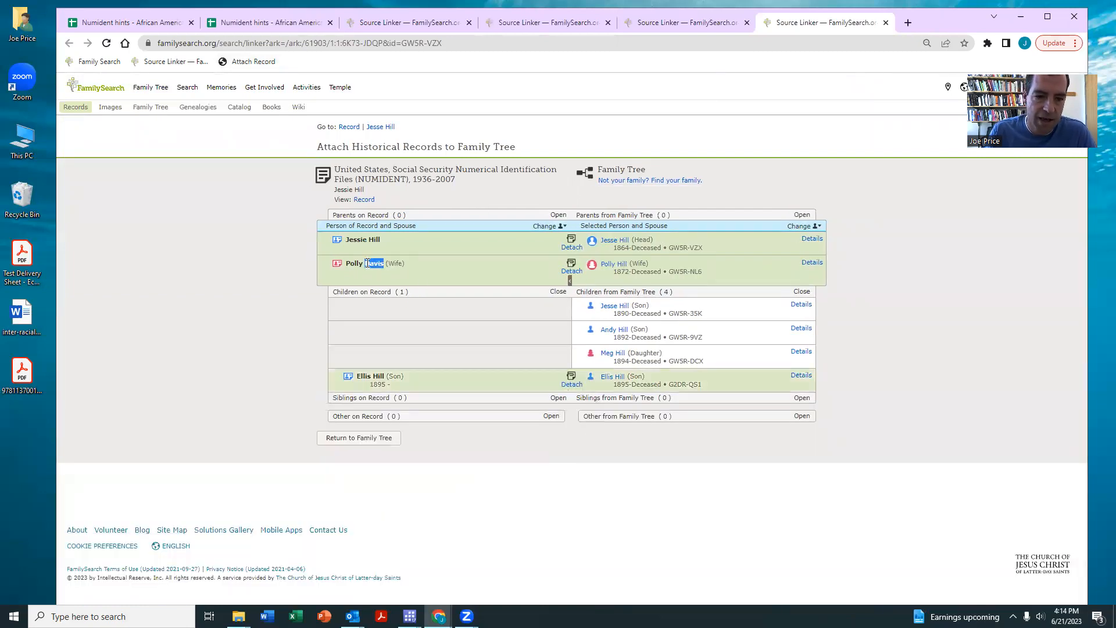
pyautogui.click(613, 264)
pyautogui.click(705, 355)
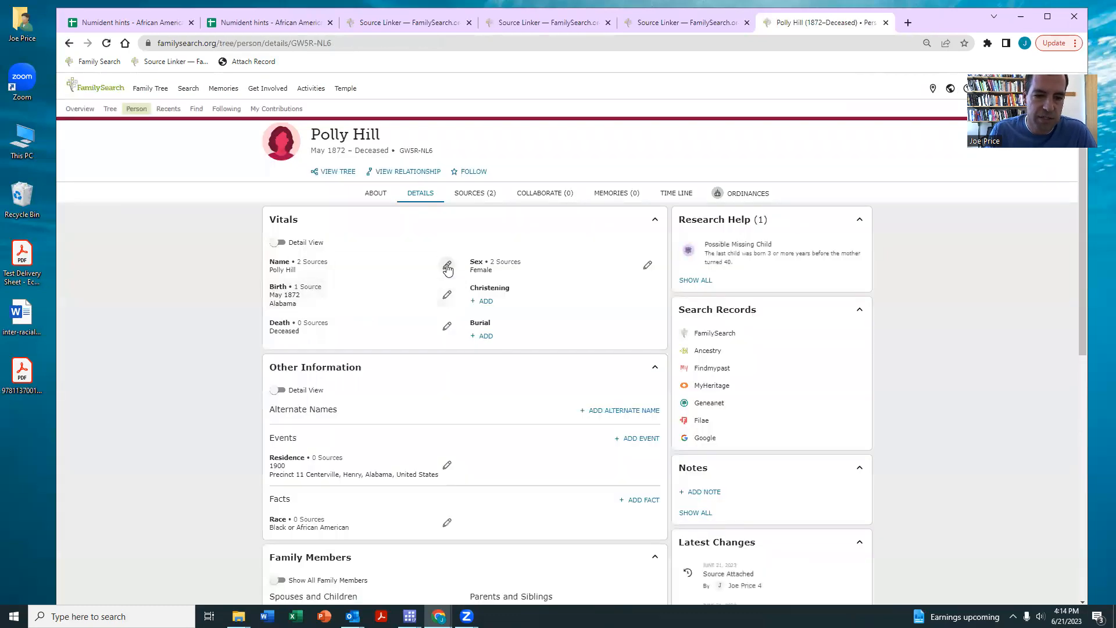
pyautogui.click(447, 266)
pyautogui.moveTo(414, 313); pyautogui.dragTo(350, 307)
pyautogui.hotkey('ctrl', 'v')
pyautogui.click(741, 520)
pyautogui.click(885, 23)
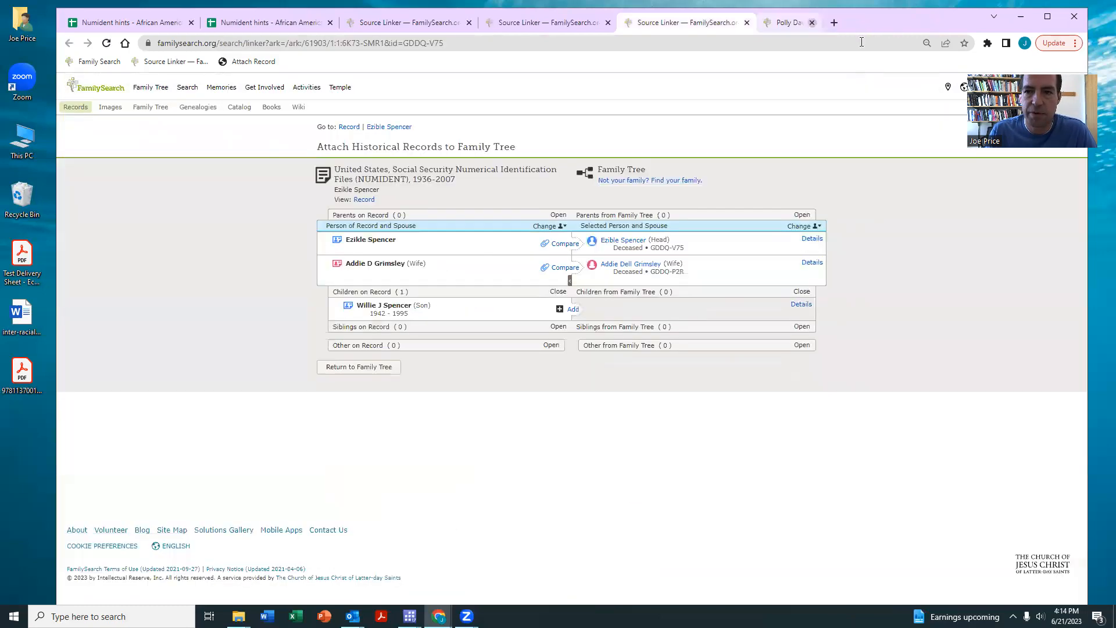
pyautogui.click(794, 307)
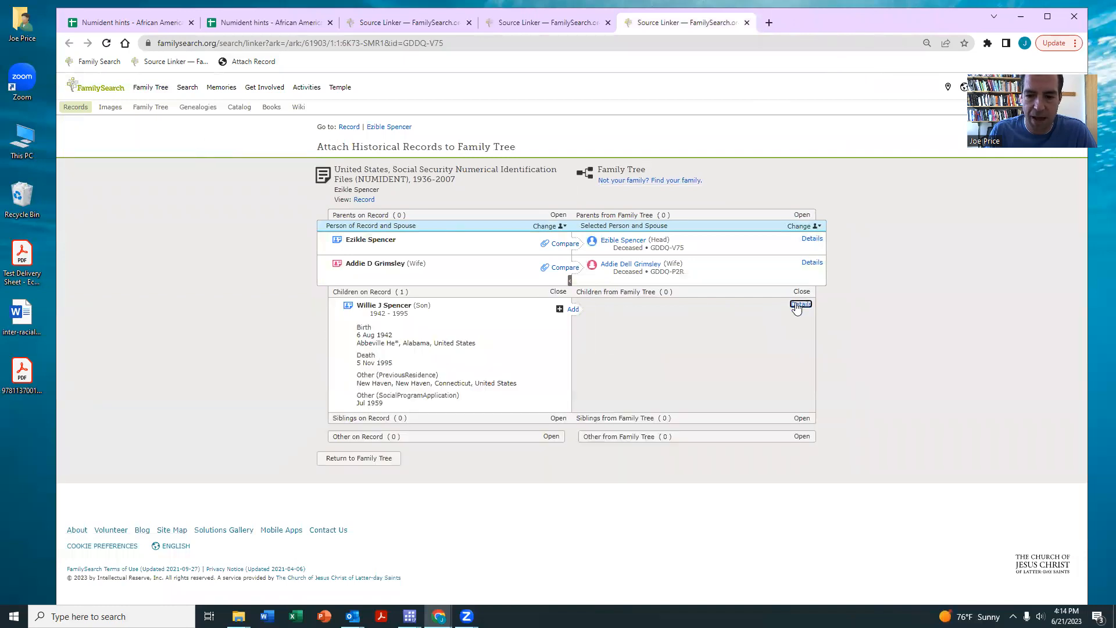
pyautogui.click(813, 262)
pyautogui.click(812, 239)
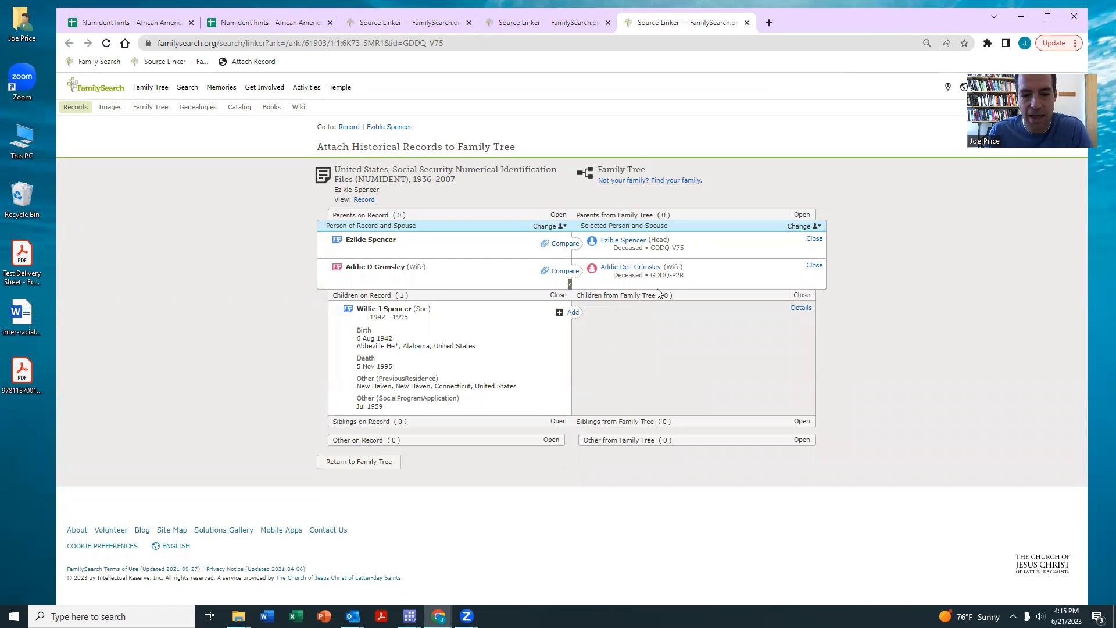
pyautogui.click(253, 61)
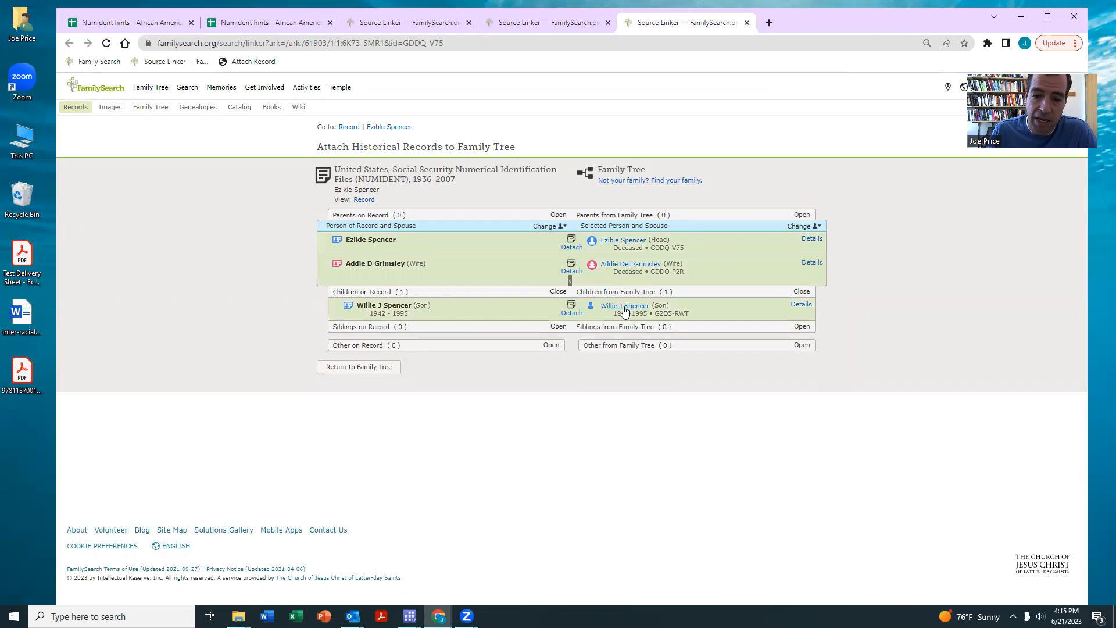
pyautogui.click(747, 23)
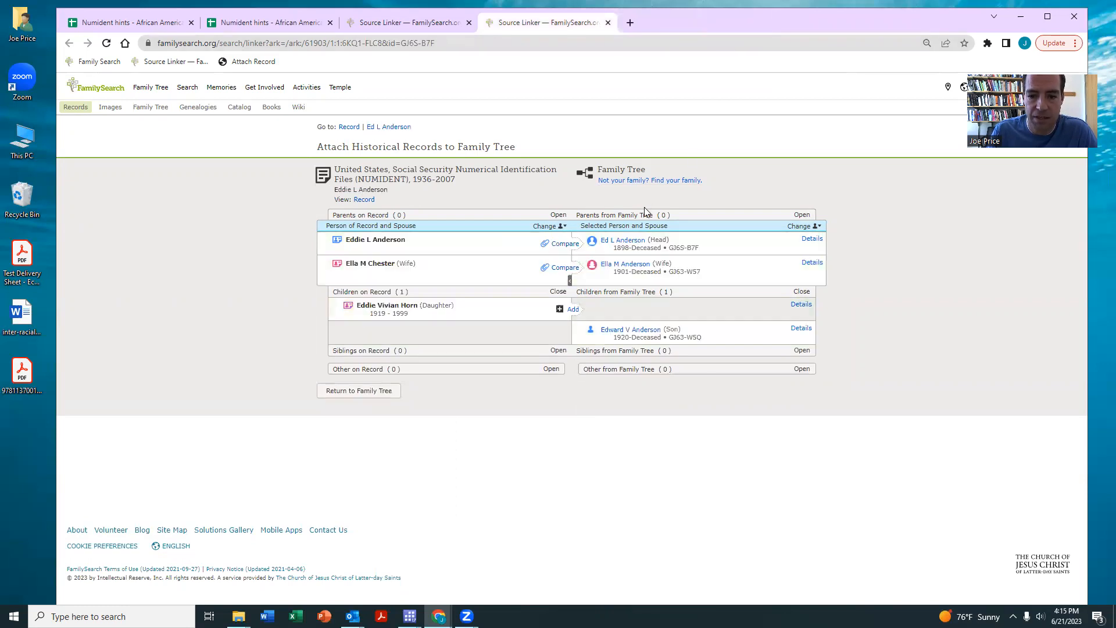
pyautogui.click(797, 329)
pyautogui.click(801, 304)
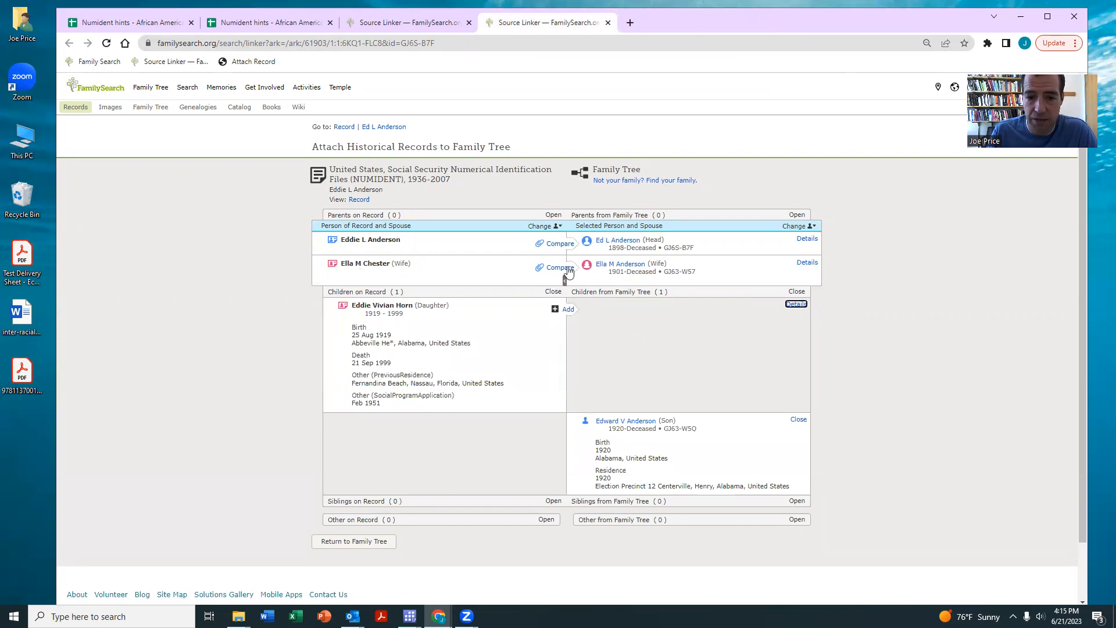
pyautogui.click(253, 61)
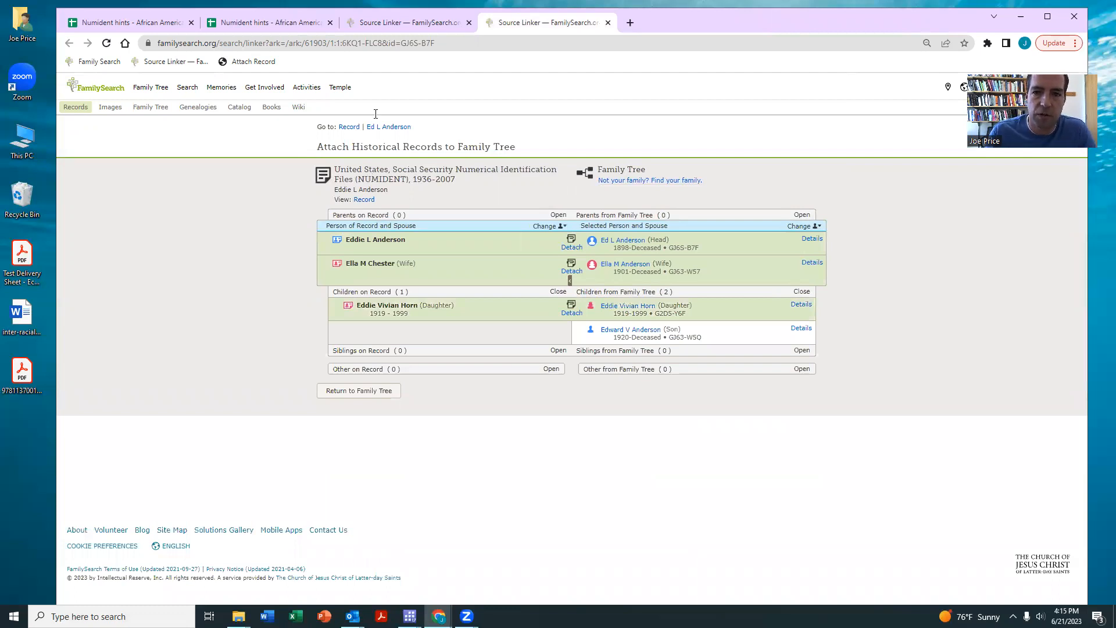
pyautogui.moveTo(888, 23); pyautogui.dragTo(878, 63)
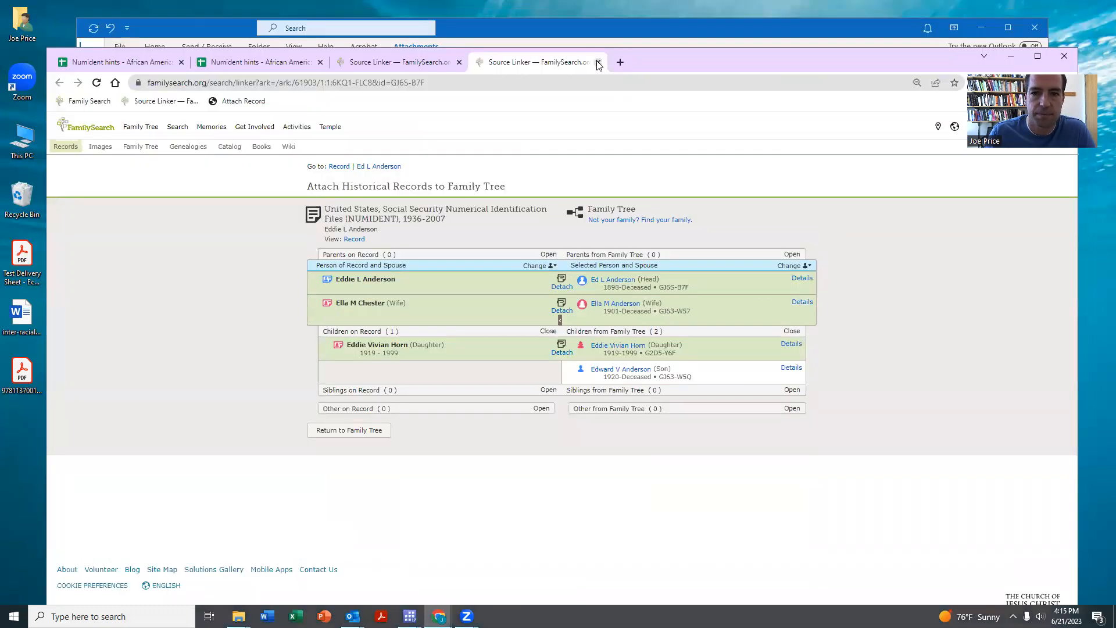
pyautogui.click(598, 61)
# - Review the son, mother and father details, attach the Numident record, then open the son's person page
pyautogui.click(791, 344)
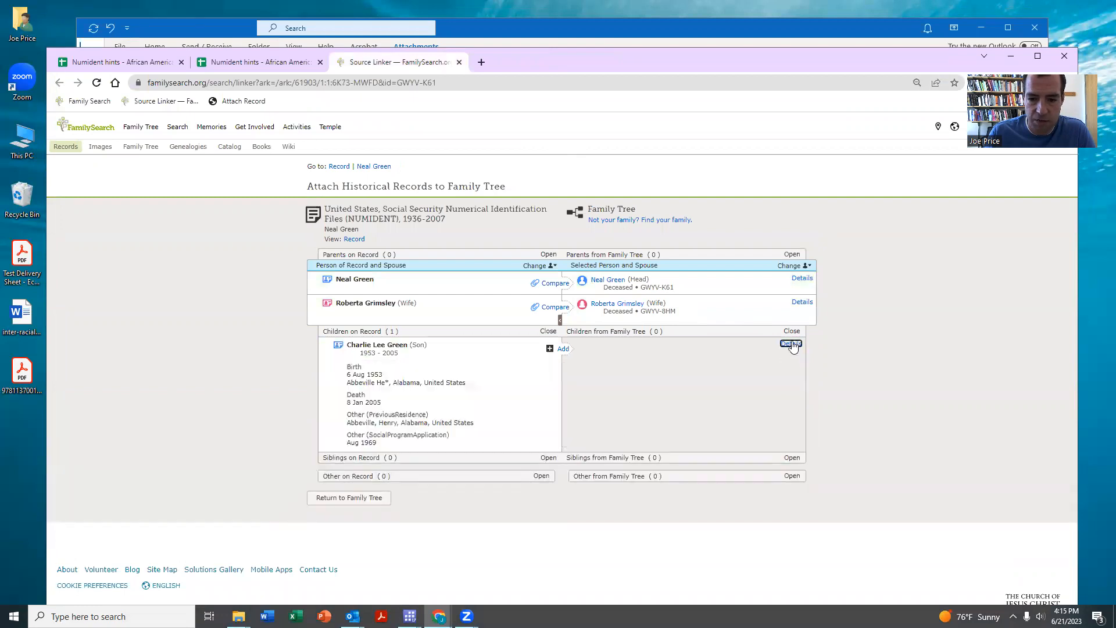
pyautogui.click(799, 302)
pyautogui.click(798, 279)
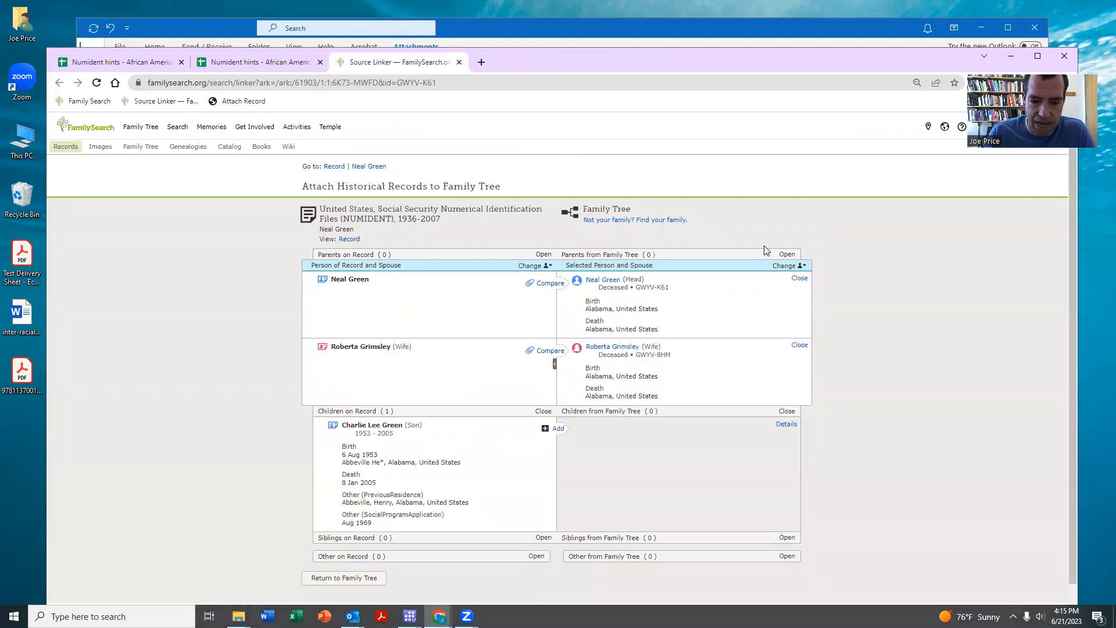
pyautogui.scroll(-1, 764, 245)
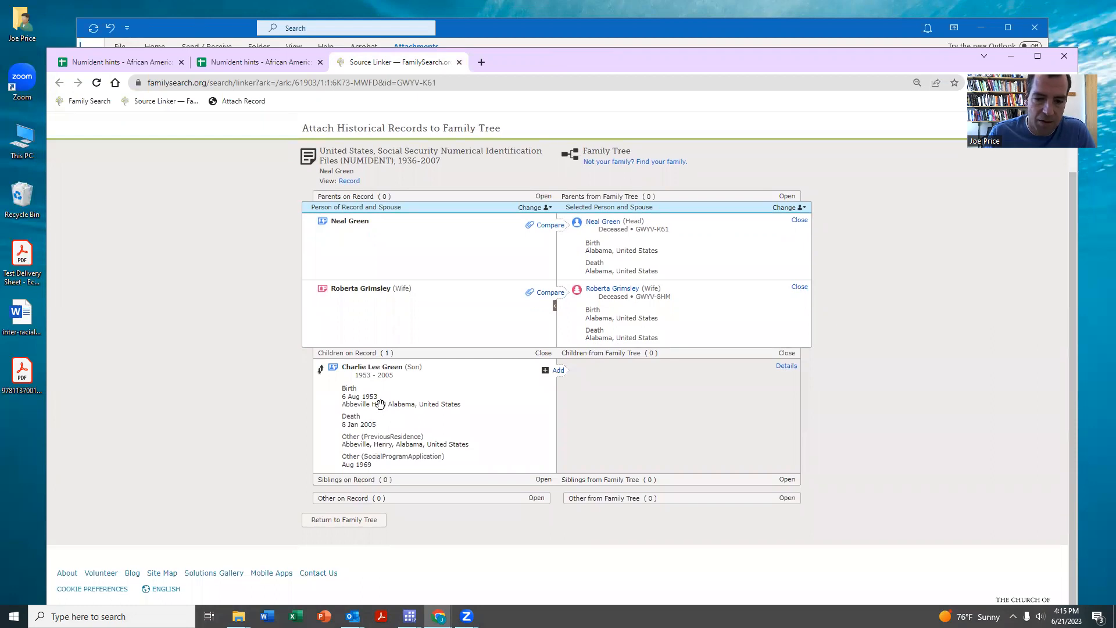
pyautogui.click(237, 105)
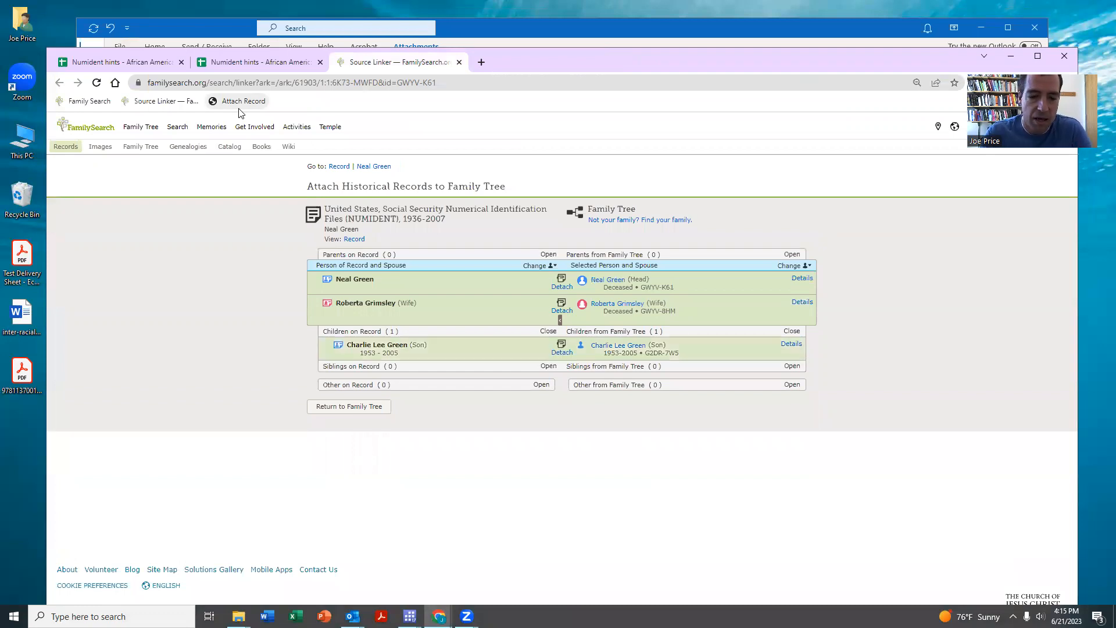
pyautogui.click(609, 347)
pyautogui.click(724, 435)
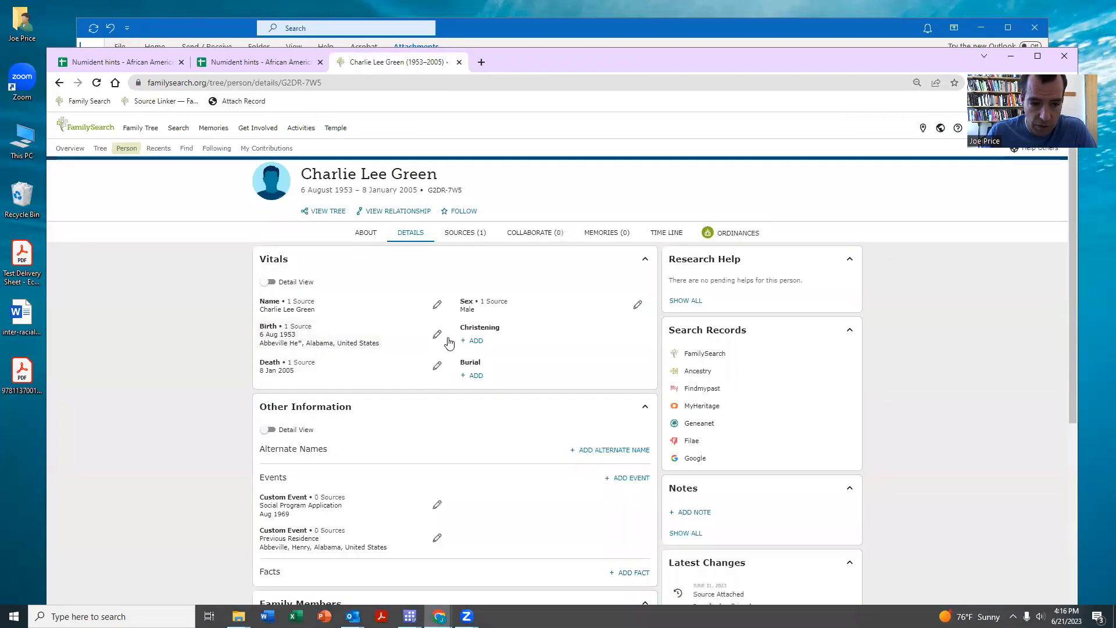
# - Change the son's birthplace to the standardized Abbeville, Henry, Alabama, United States and save
pyautogui.click(437, 336)
pyautogui.click(428, 307)
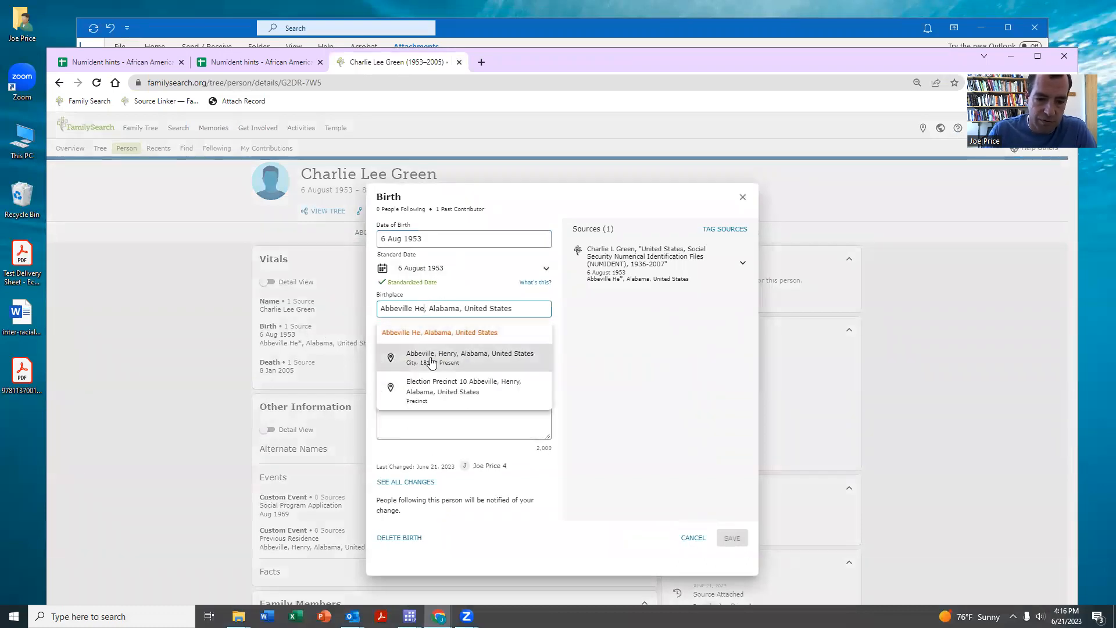
pyautogui.click(430, 357)
pyautogui.click(732, 499)
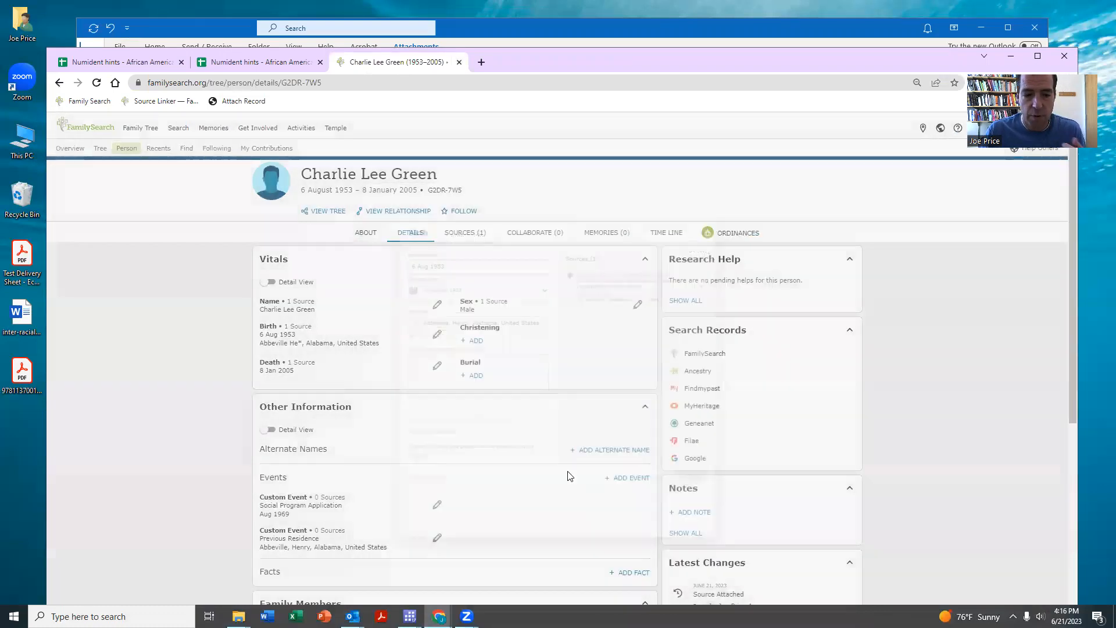
pyautogui.scroll(-1, 539, 321)
pyautogui.scroll(-3, 539, 321)
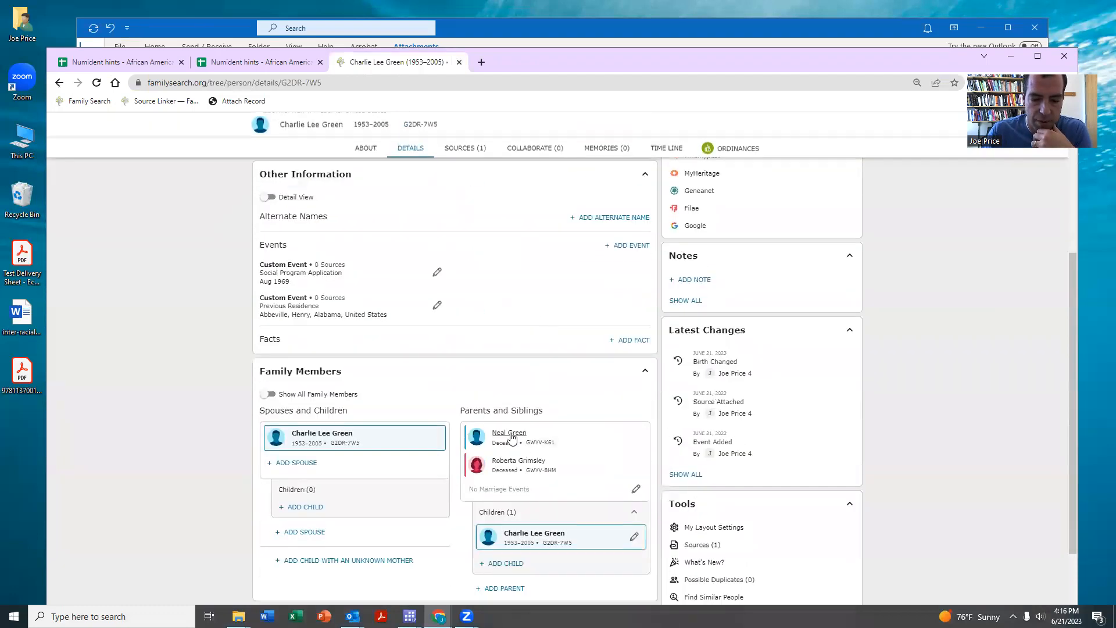
# - Back in the Alabama hints sheet, fill 1 down C7:C13 to mark those rows complete
pyautogui.moveTo(507, 437)
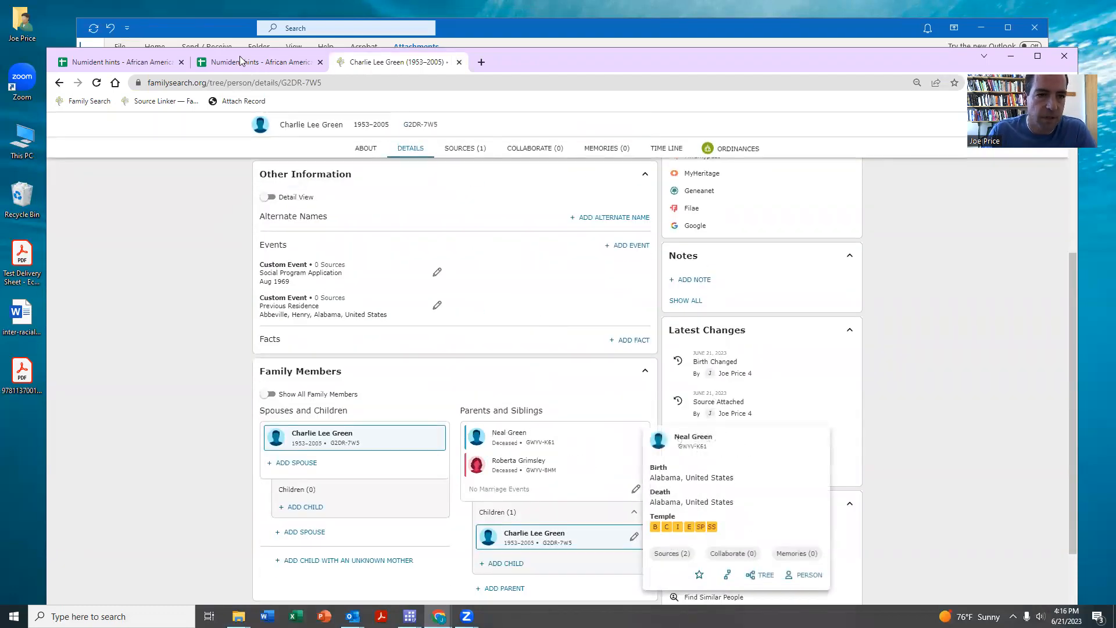
pyautogui.click(460, 63)
pyautogui.moveTo(273, 335); pyautogui.dragTo(269, 423)
pyautogui.hotkey('ctrl', 'd')
pyautogui.click(265, 408)
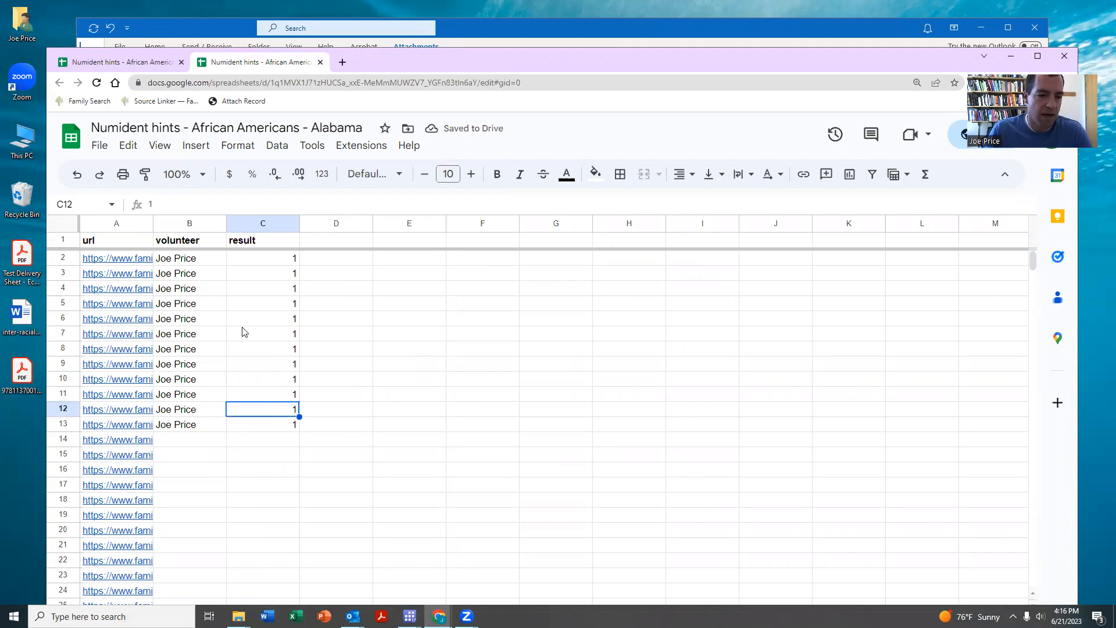
# - On the African American families overview, follow the South Carolina sheet link in cell C42
pyautogui.scroll(-2, 264, 424)
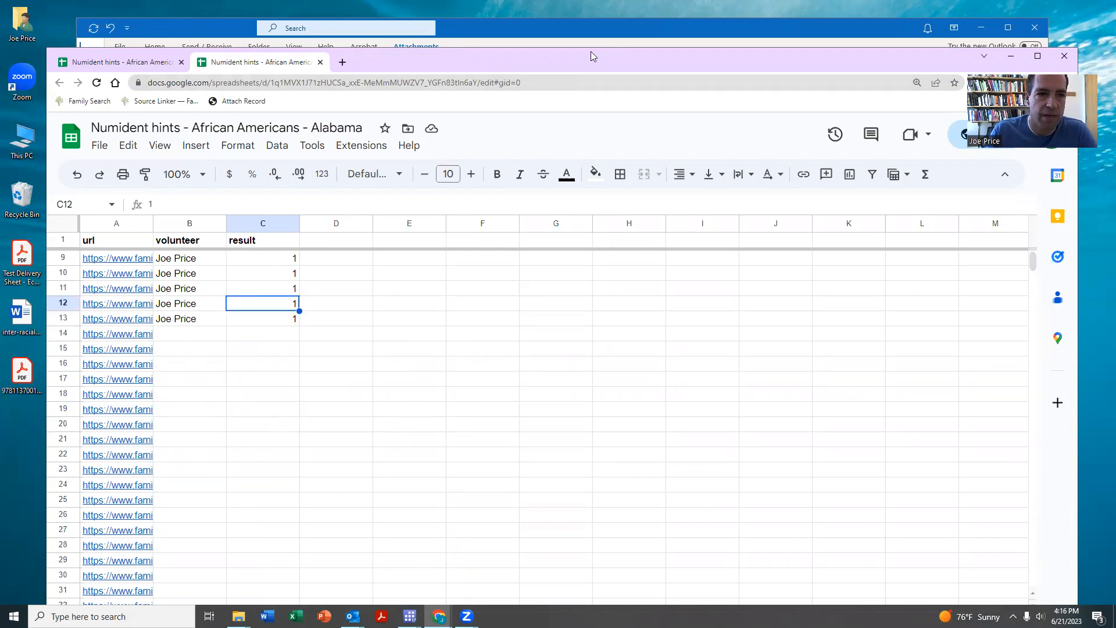
pyautogui.moveTo(591, 51); pyautogui.dragTo(611, 36)
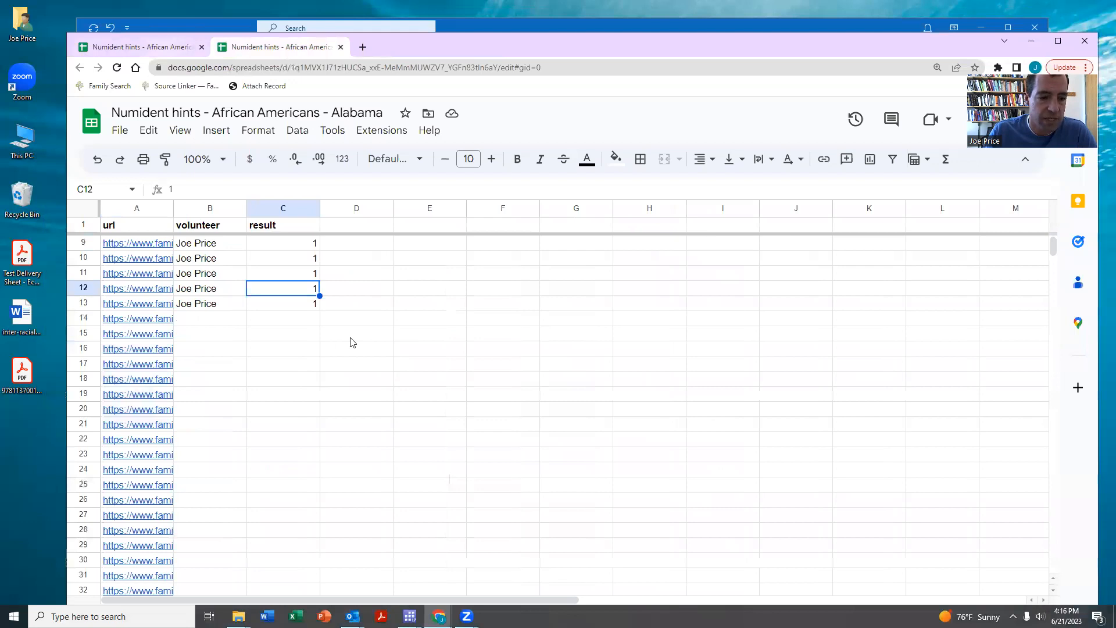
pyautogui.hotkey('ctrl', 'shift', 'Tab')
pyautogui.click(656, 319)
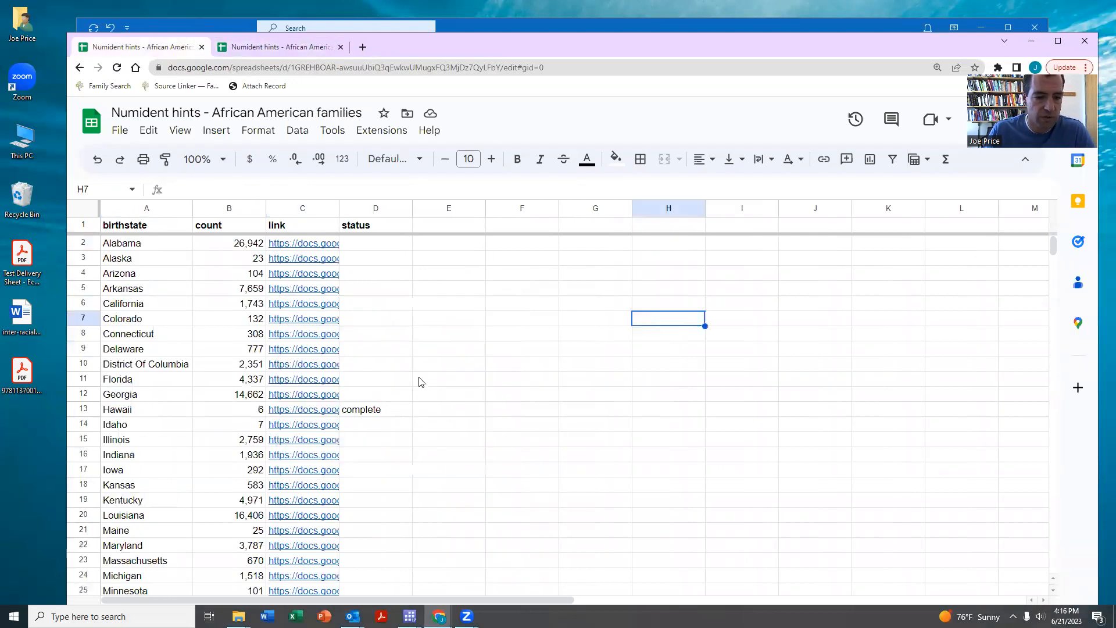
pyautogui.scroll(-8, 401, 381)
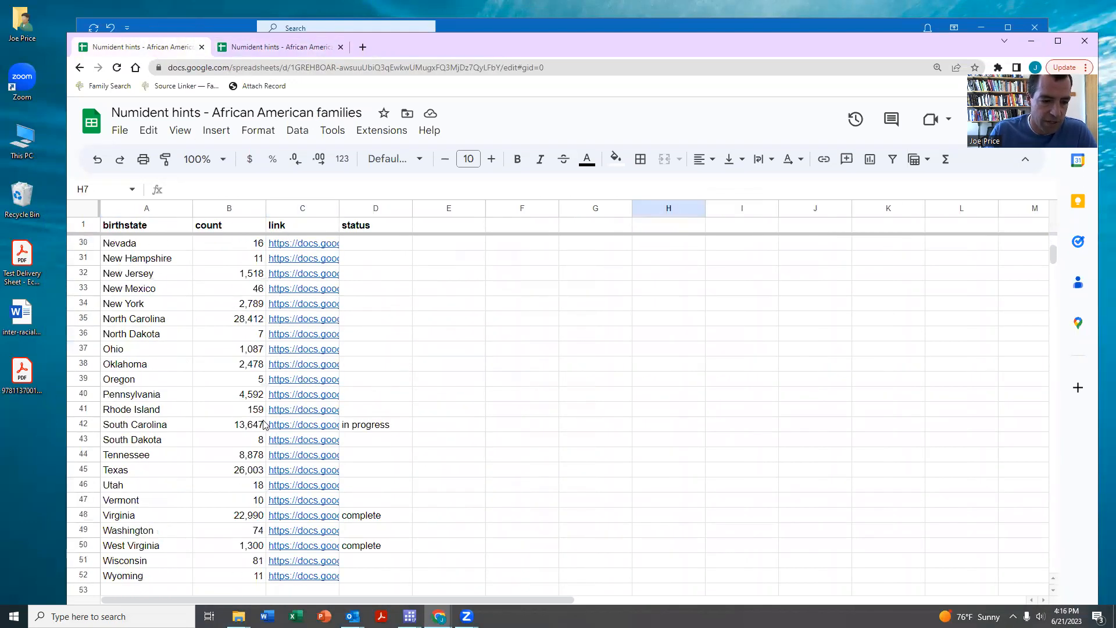
pyautogui.click(285, 427)
pyautogui.click(320, 448)
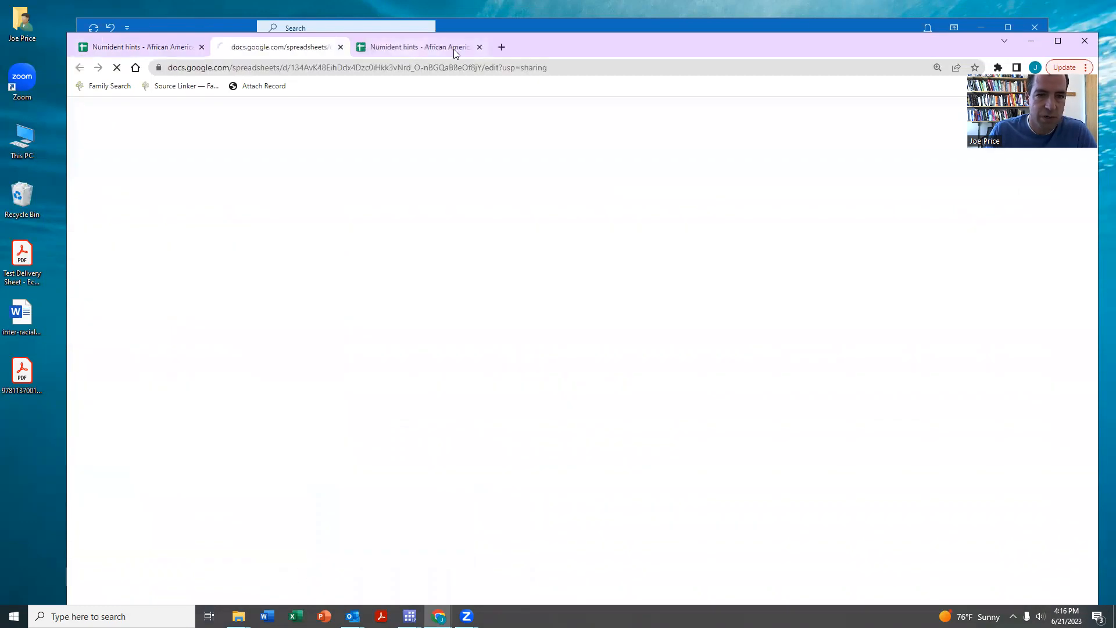
# - Close the Alabama hints sheet and locate the first empty volunteer cell, B1618, in the South Carolina sheet
pyautogui.click(480, 47)
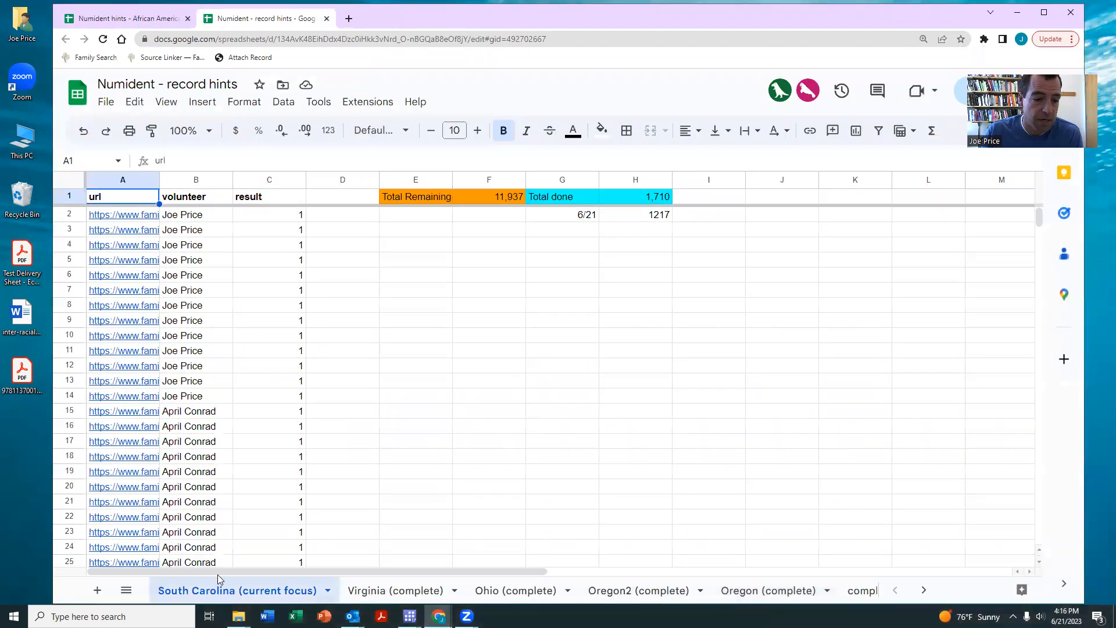
pyautogui.scroll(-1, 197, 323)
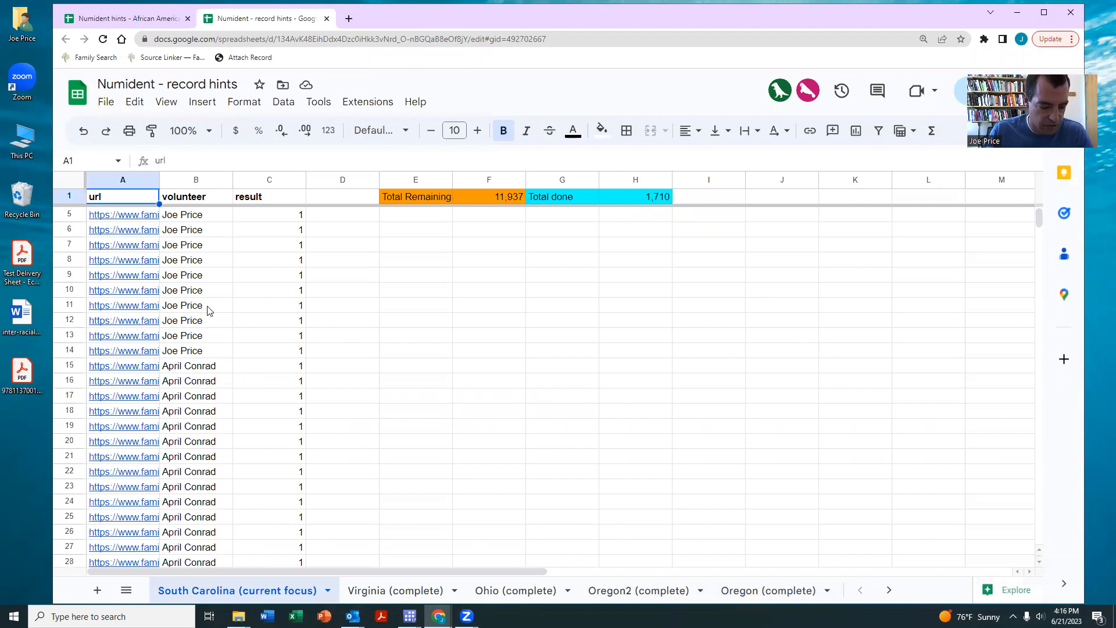
pyautogui.click(208, 310)
pyautogui.hotkey('ctrl', 'Down')
pyautogui.scroll(-6, 208, 318)
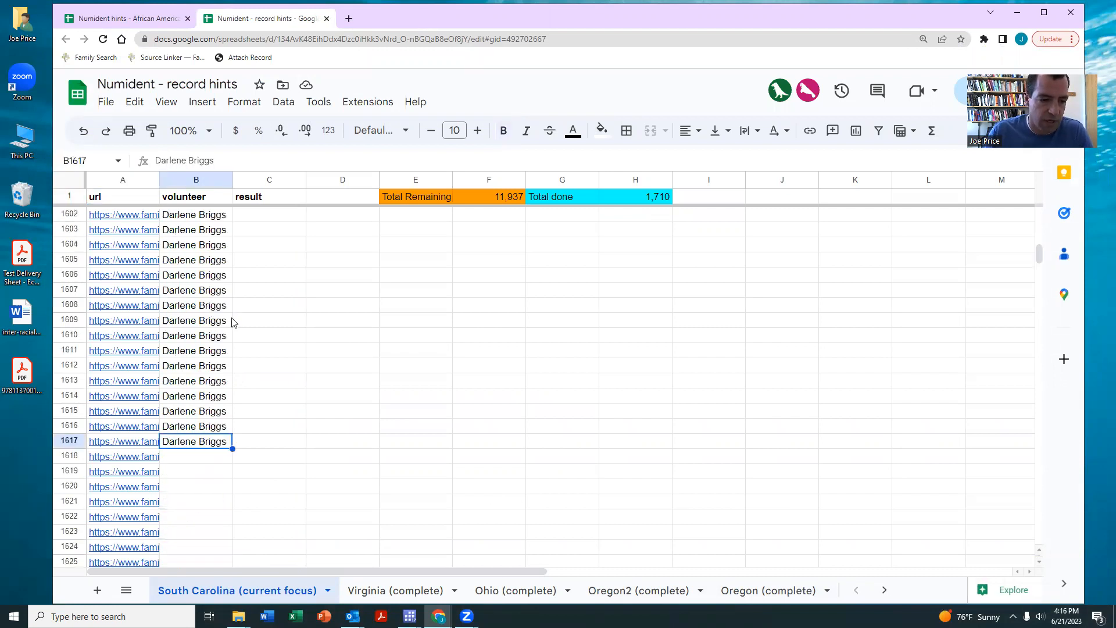
pyautogui.click(201, 310)
# - Scroll back up through the South Carolina record hints, then close that sheet
pyautogui.scroll(15, 133, 336)
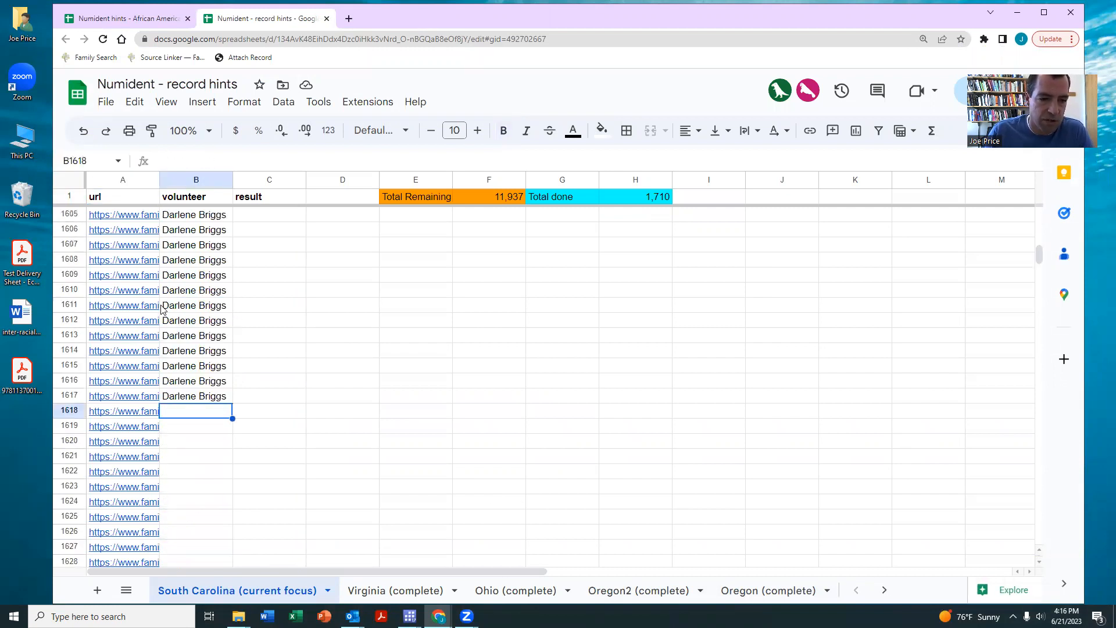
pyautogui.scroll(12, 166, 333)
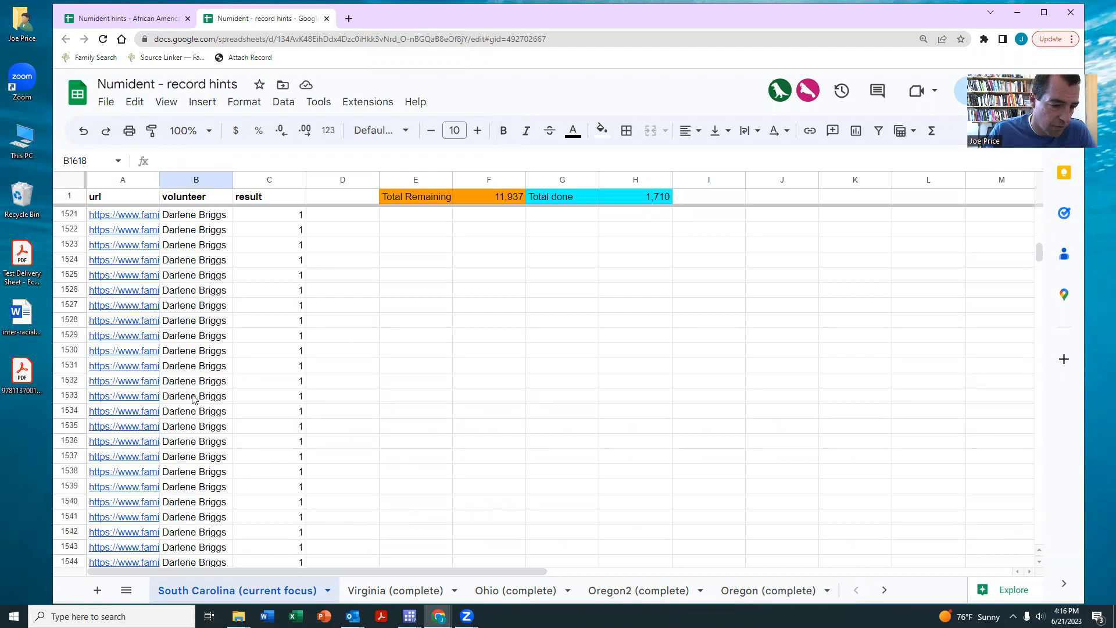
pyautogui.scroll(-14, 193, 399)
pyautogui.scroll(20, 191, 401)
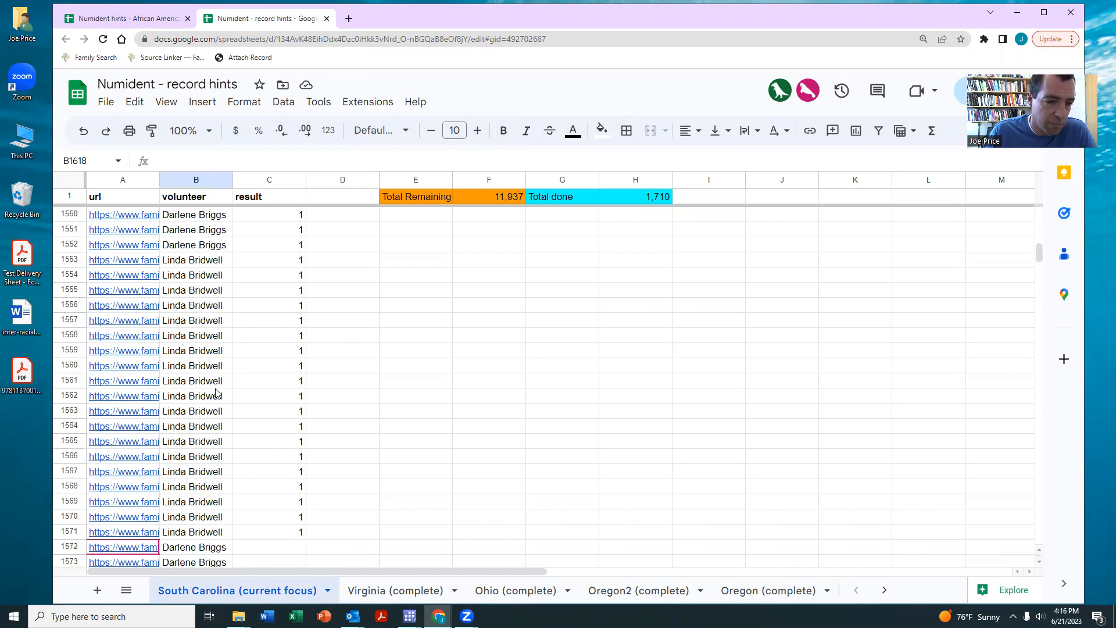
pyautogui.scroll(8, 208, 365)
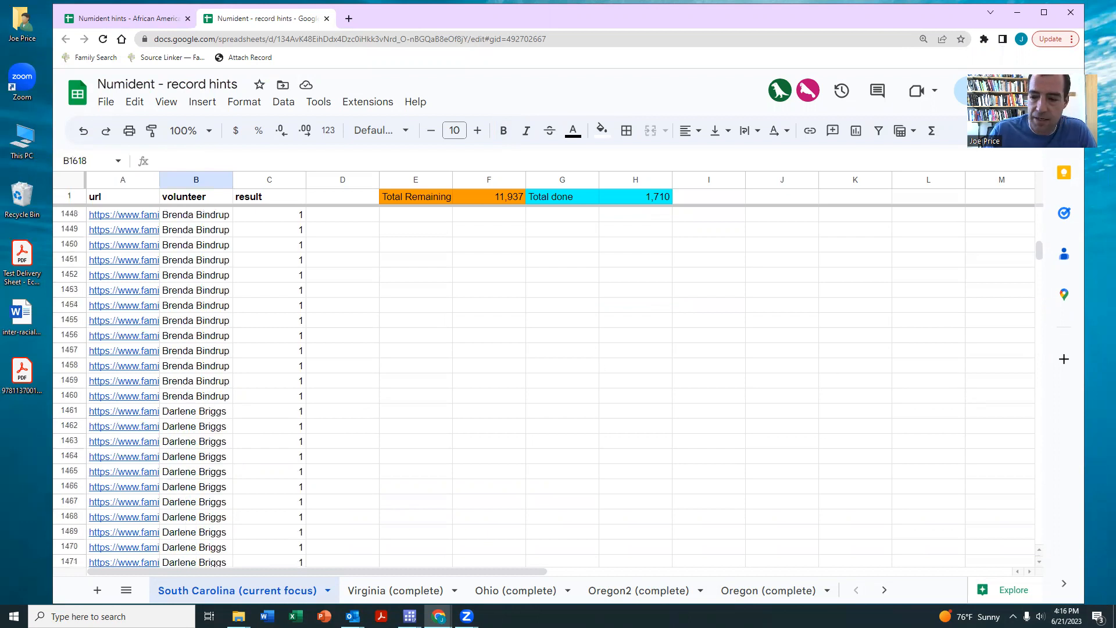
pyautogui.scroll(7, 930, 366)
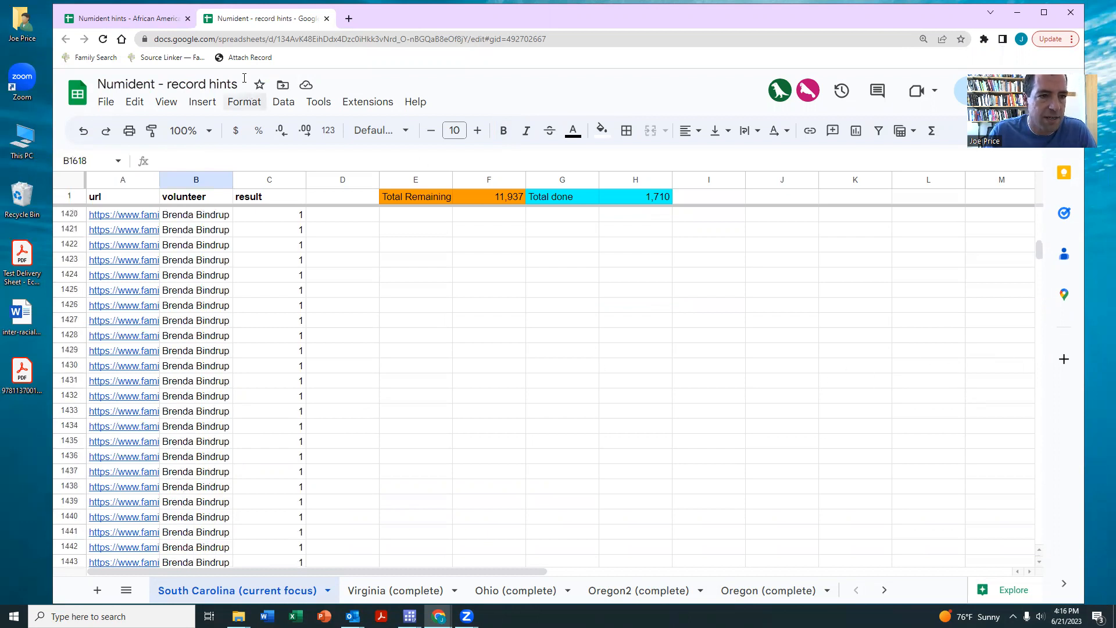
pyautogui.click(326, 18)
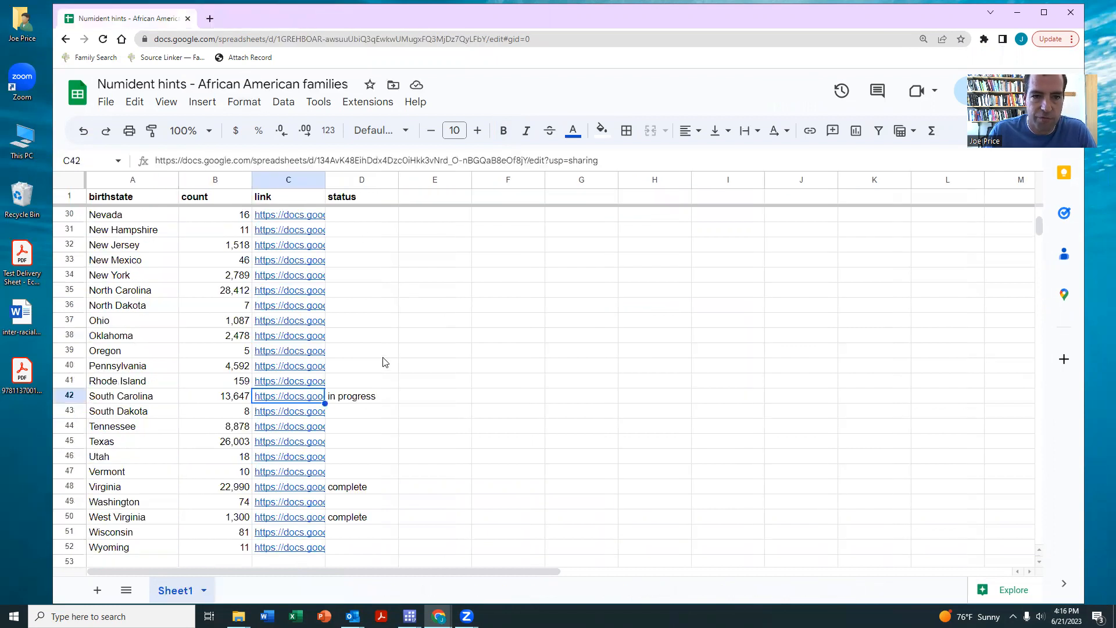
pyautogui.click(210, 18)
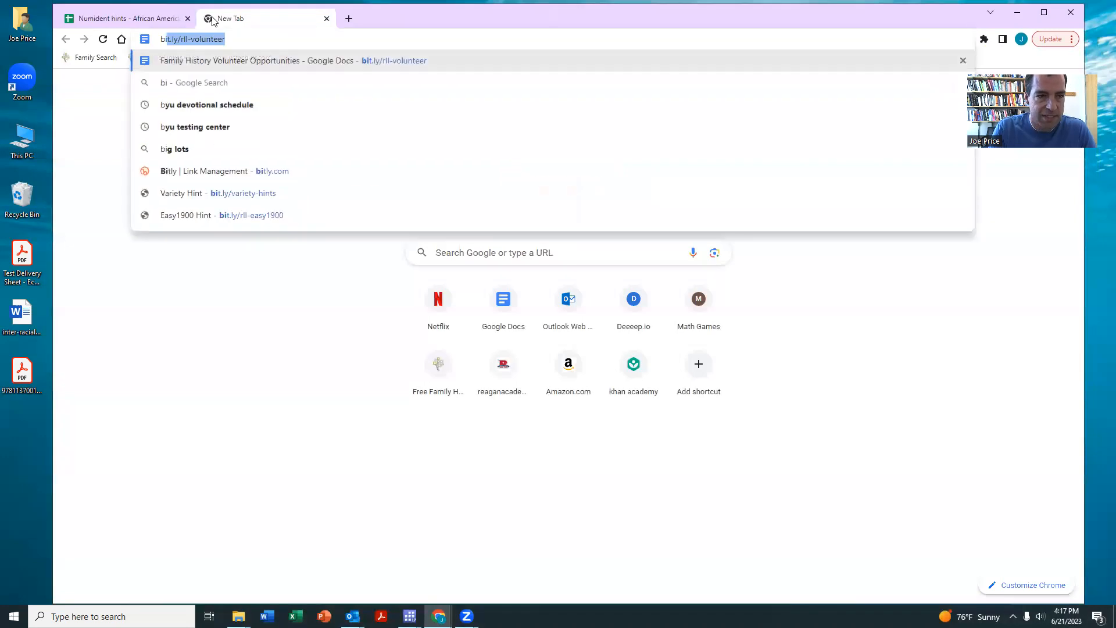
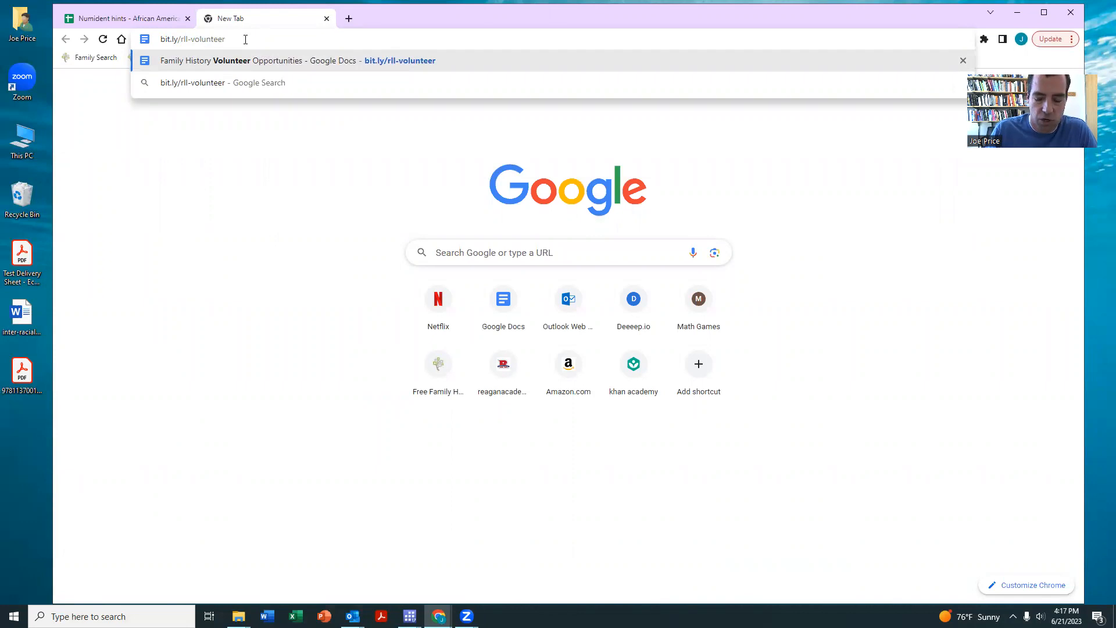
pyautogui.press('Return')
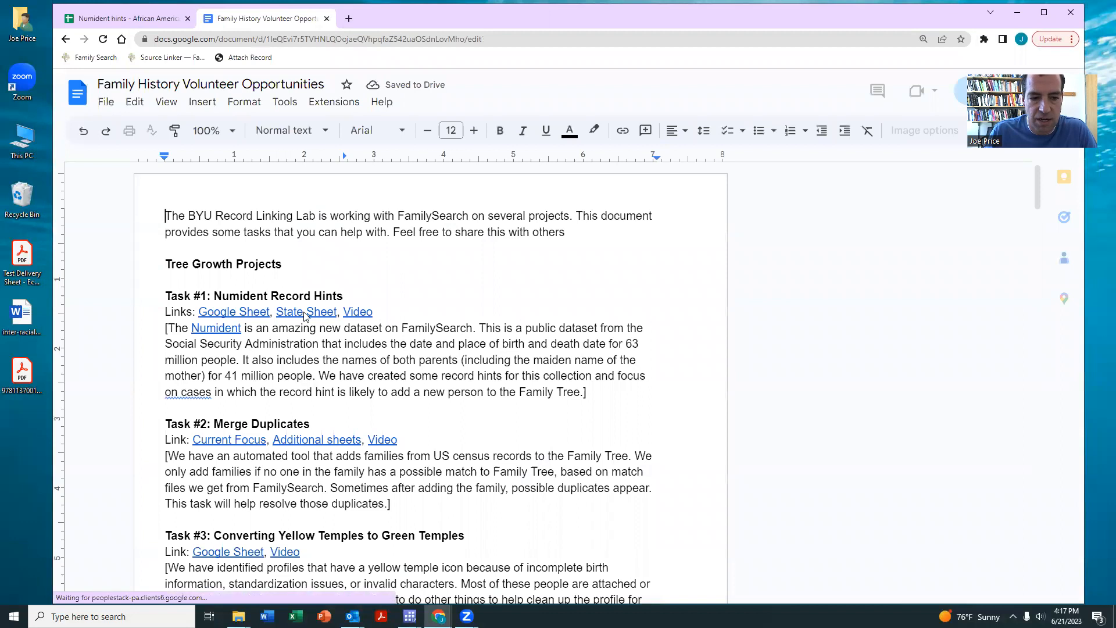
pyautogui.click(236, 315)
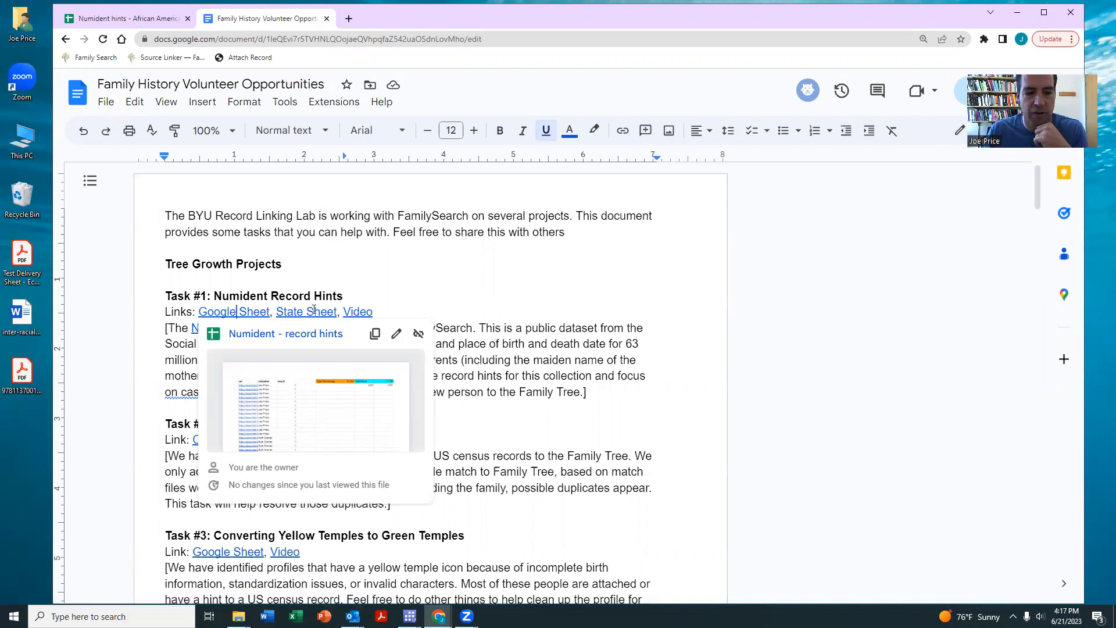
pyautogui.click(422, 288)
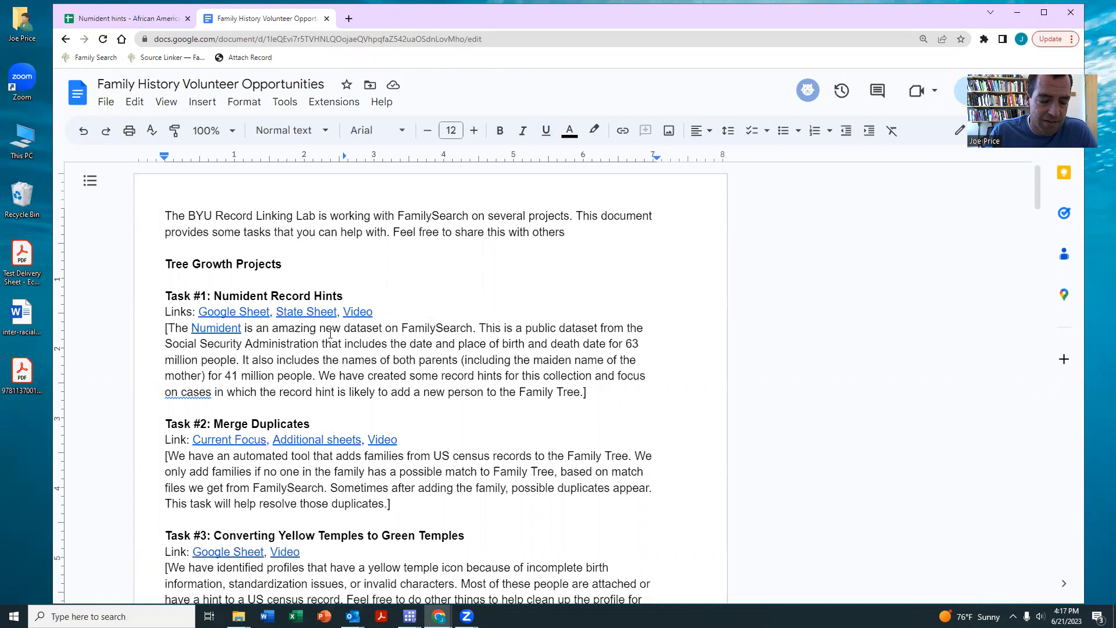
pyautogui.scroll(-1, 346, 327)
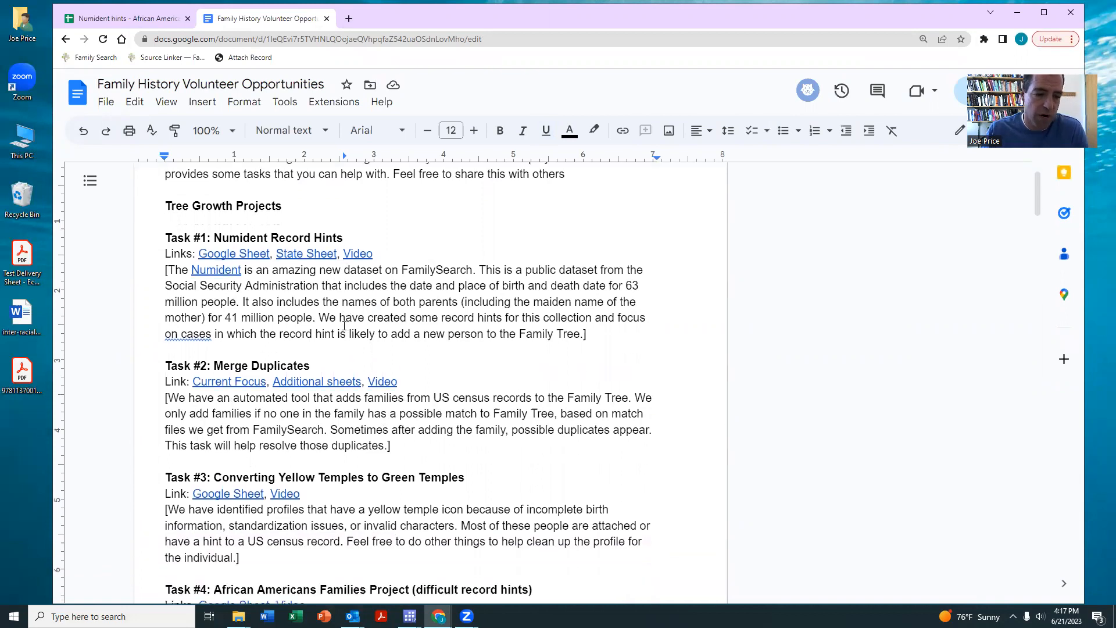
pyautogui.scroll(-2, 344, 326)
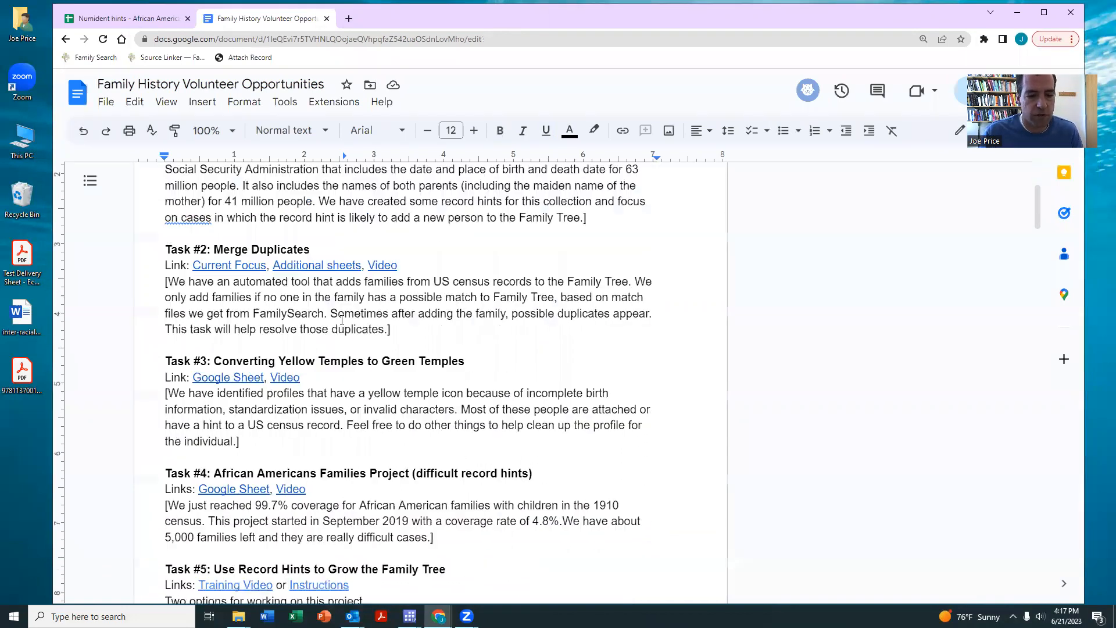
pyautogui.scroll(3, 342, 319)
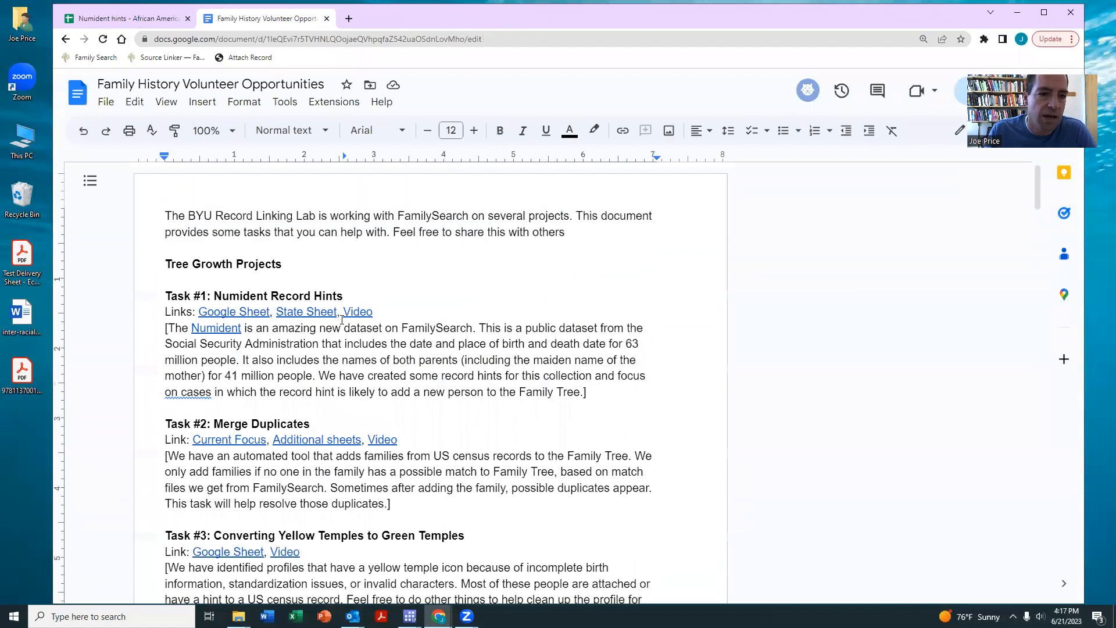